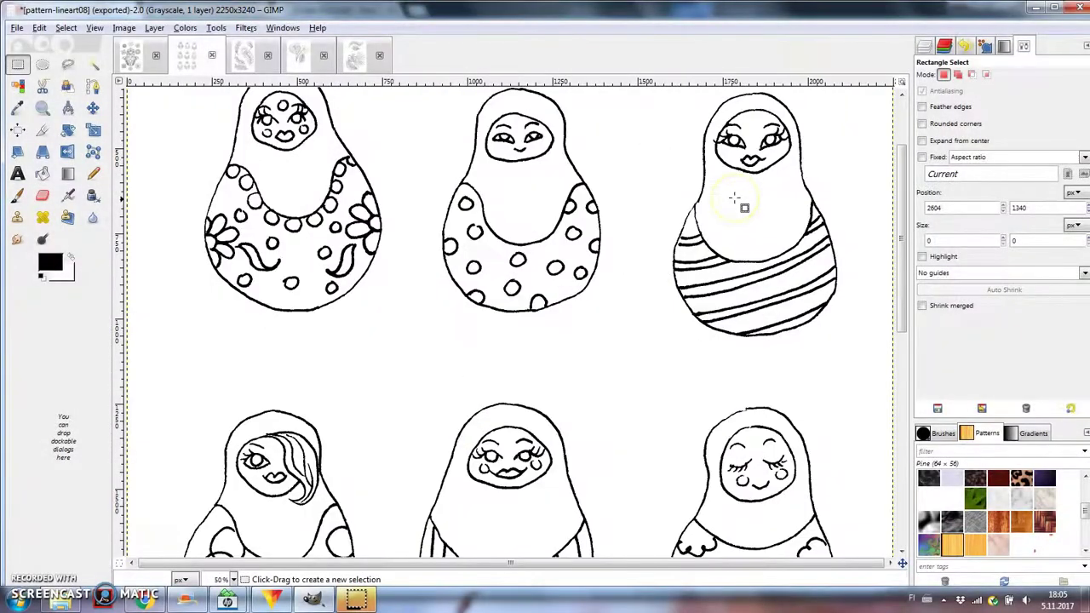
- Align the top row's third doll with the first by cutting, pasting and moving it up to a new horizontal guide
scroll(728, 178, "up", 3)
left_click_drag(599, 85, 611, 181)
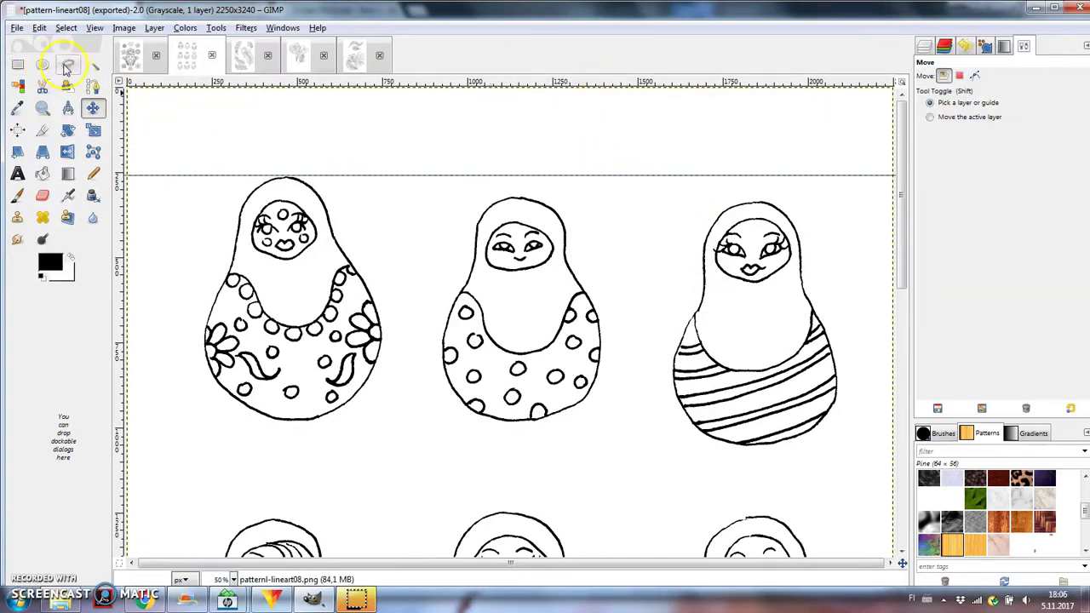
left_click(68, 67)
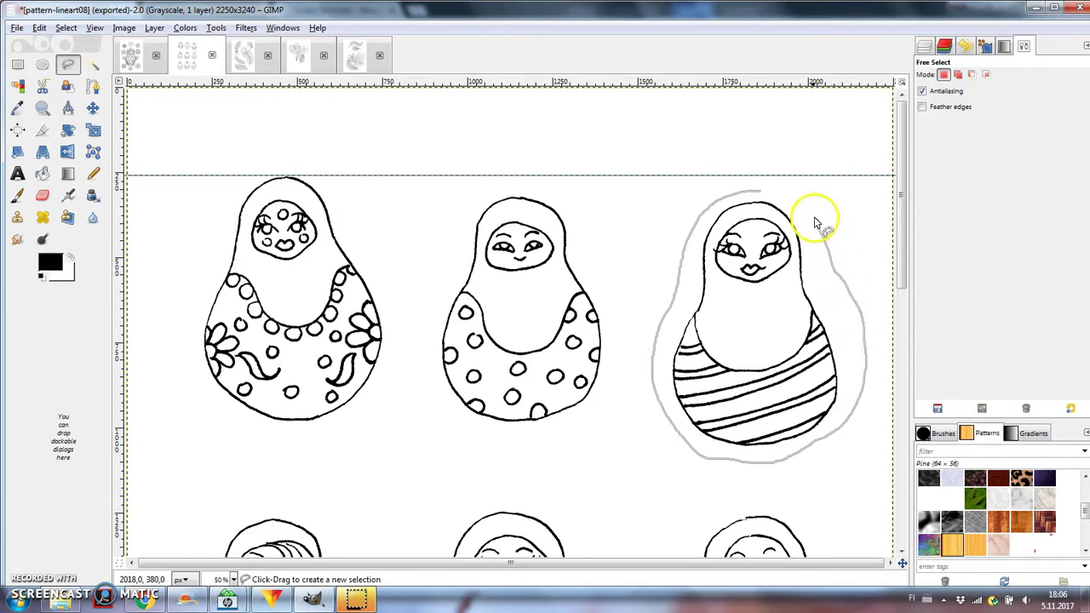
left_click(760, 194)
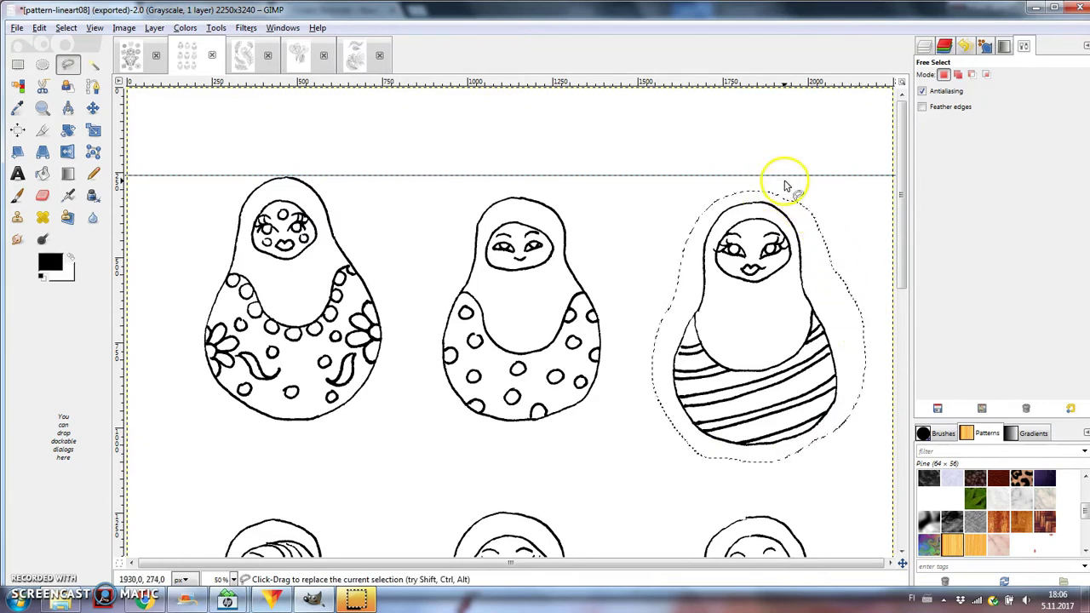
key("ctrl+x")
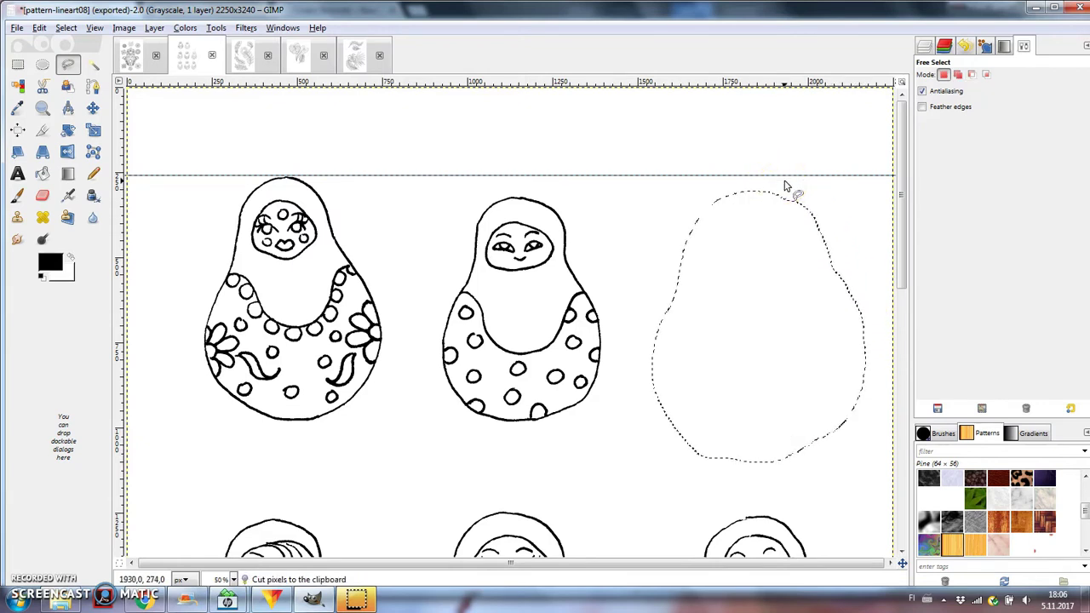
key("ctrl+v")
left_click(93, 109)
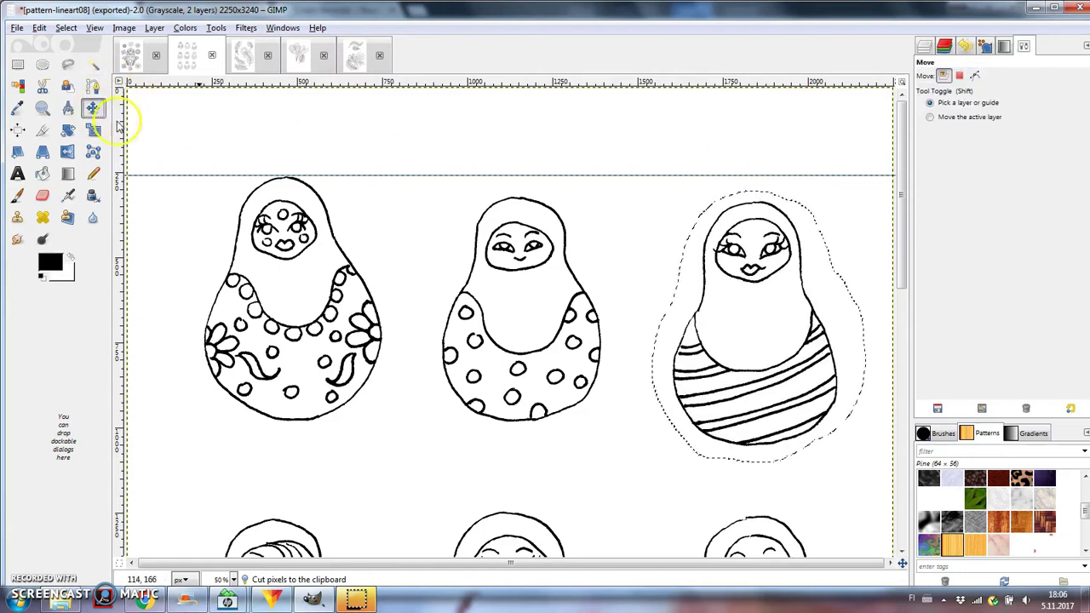
left_click_drag(712, 345, 700, 315)
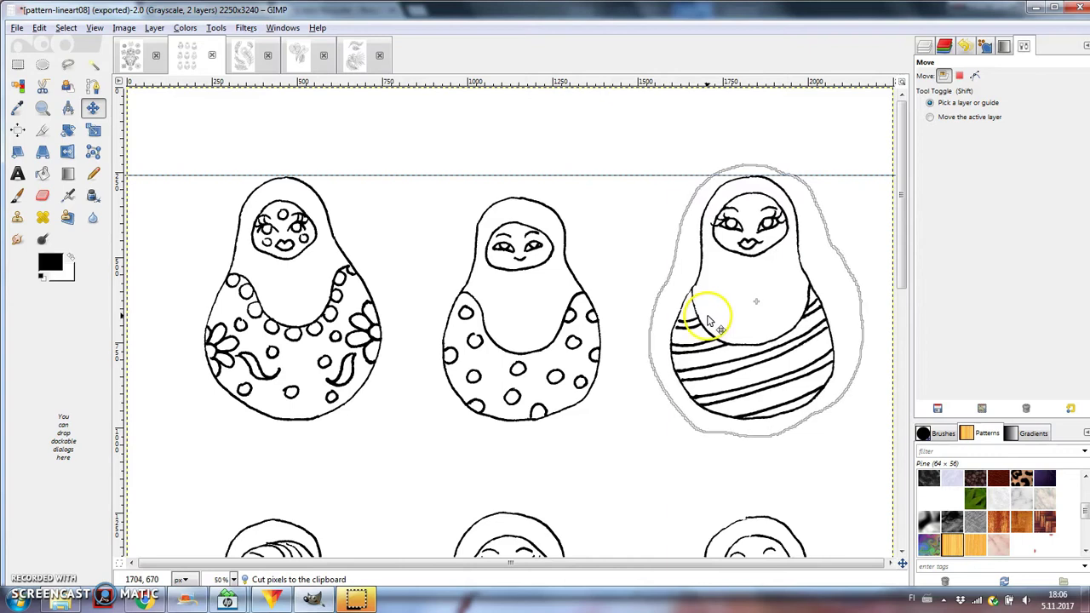
- Turn the floating selection holding the pasted third doll into a new layer
key("r")
left_click(925, 49)
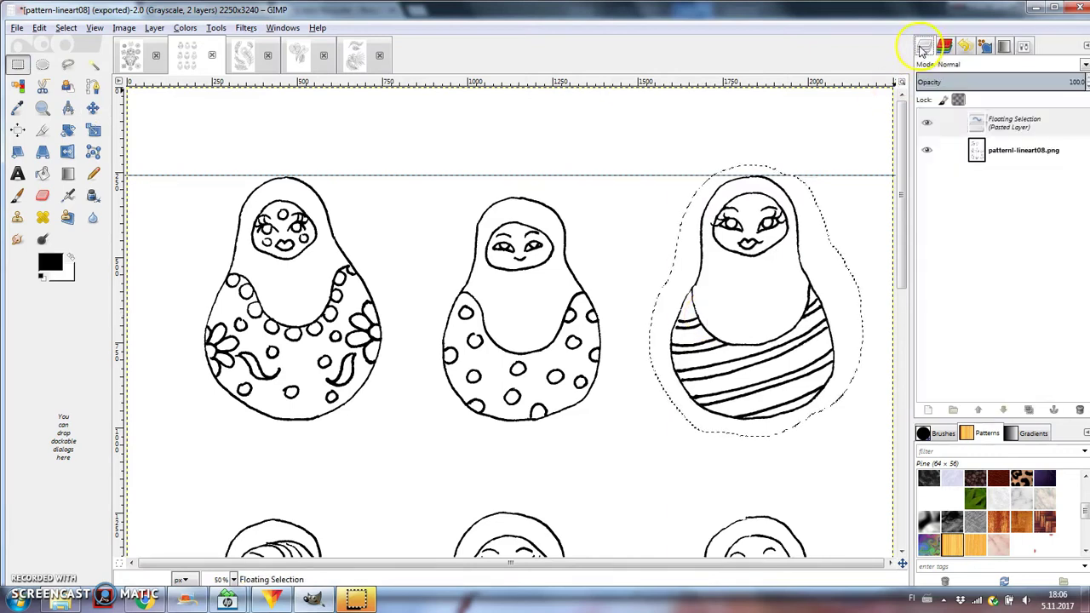
right_click(1005, 121)
left_click(993, 147)
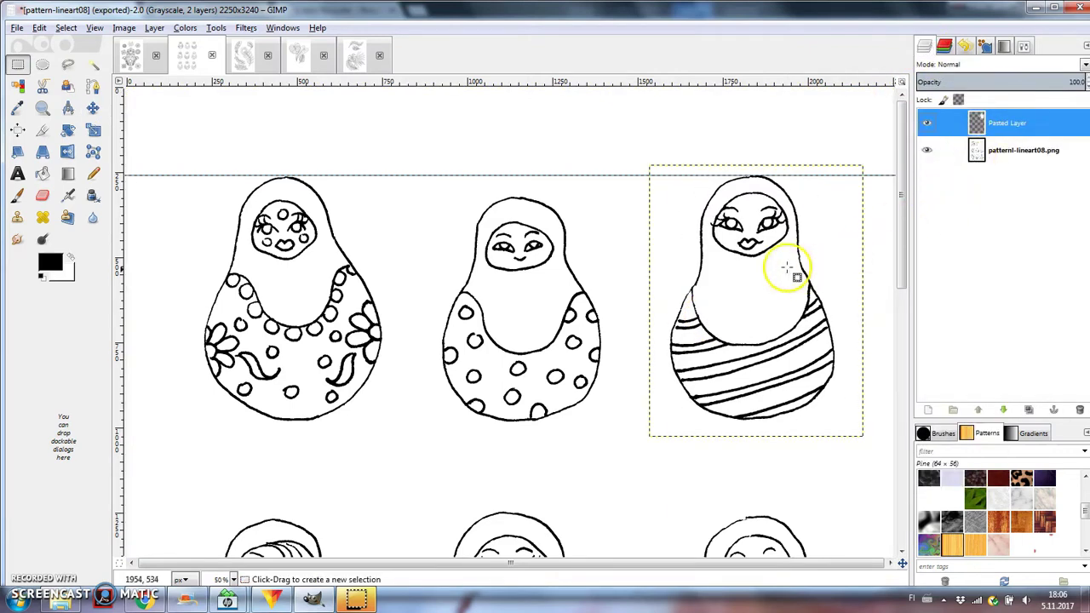
- Outline the middle doll of the second row with a freehand selection and cut it out
scroll(511, 256, "down", 5)
key("f")
mouse_move(495, 252)
left_mouse_down()
mouse_move(412, 381)
mouse_move(536, 523)
mouse_move(540, 244)
mouse_move(499, 252)
left_mouse_up()
key("ctrl+x")
- Create a new 2250 × 3240 px grayscale image filled with transparency and paste the cut doll into it
left_click(16, 27)
left_click(34, 44)
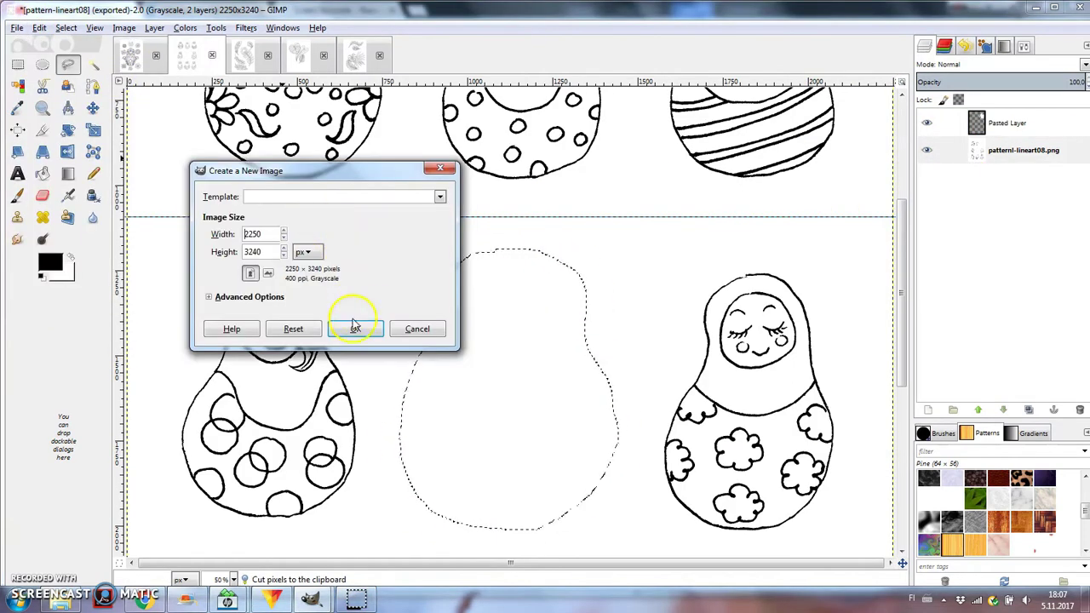
left_click(243, 296)
left_click(243, 298)
left_click(208, 298)
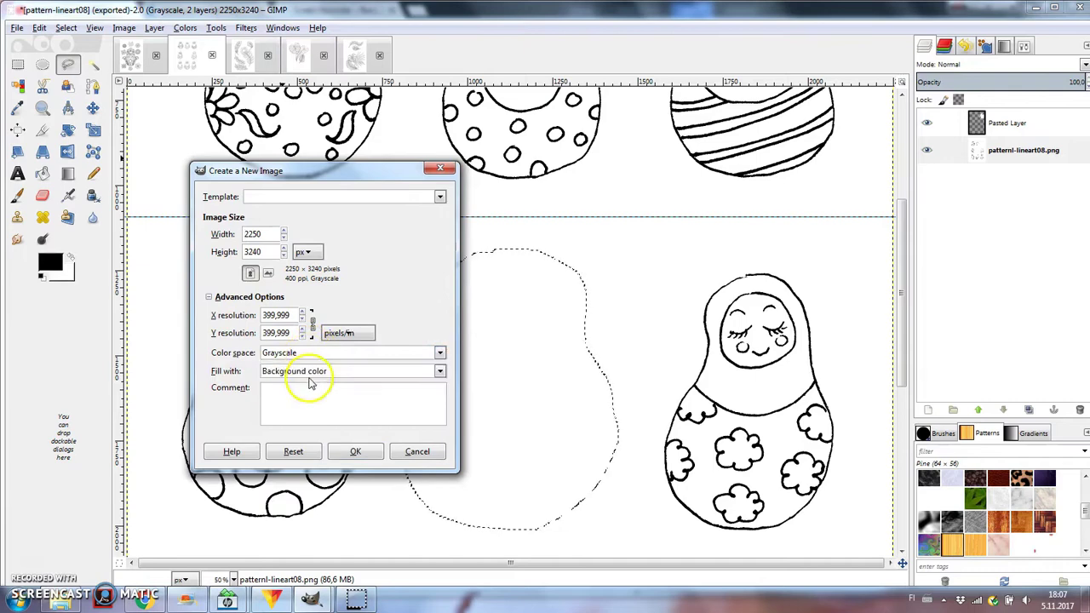
left_click(311, 373)
left_click(304, 422)
left_click(360, 452)
key("ctrl+v")
- Back in the doll line art, cut the second row's left doll, paste it as a new layer and move it up and inward
left_click(186, 54)
mouse_move(258, 265)
left_mouse_down()
mouse_move(197, 513)
mouse_move(260, 265)
left_mouse_up()
key("ctrl+x")
key("ctrl+v")
key("ctrl+shift+n")
key("m")
left_click_drag(272, 357, 406, 258)
- Cut the second row's right doll from the line art layer, paste it, and move it up and inward as a new layer
scroll(581, 302, "up", 2)
scroll(582, 302, "down", 2)
key("f")
mouse_move(774, 255)
left_mouse_down()
mouse_move(674, 394)
mouse_move(779, 260)
left_mouse_up()
key("ctrl+x")
left_click(1022, 177)
key("ctrl+x")
key("ctrl+v")
key("m")
left_click_drag(731, 426, 621, 328)
key("ctrl+shift+n")
- Outline all three dolls of the bottom row, cut them from the line art layer and paste them
scroll(866, 339, "down", 5)
left_click(69, 64)
mouse_move(433, 309)
left_mouse_down()
mouse_move(316, 243)
mouse_move(463, 518)
mouse_move(712, 243)
mouse_move(448, 264)
mouse_move(433, 308)
left_mouse_up()
left_click(1022, 205)
key("ctrl+x")
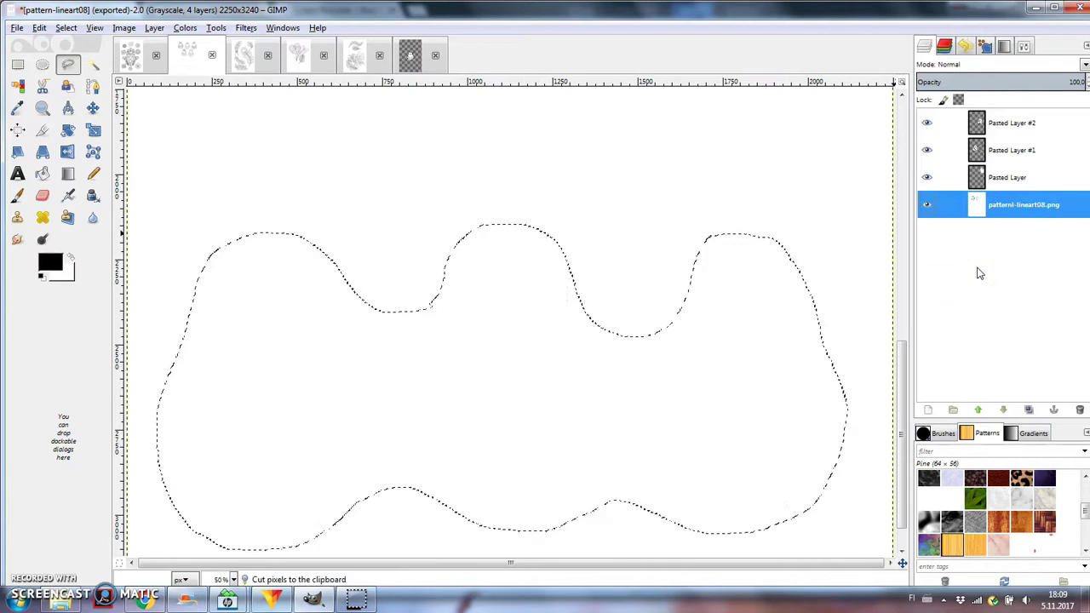
key("ctrl+v")
- Move the pasted bottom row up beneath the second row using a vertical guide for alignment, and make it a new layer
key("m")
scroll(557, 418, "up", 2)
left_click_drag(554, 549, 557, 384)
left_click_drag(635, 425, 640, 426)
left_click_drag(120, 221, 279, 243)
scroll(317, 322, "up", 2)
scroll(292, 342, "down", 6)
scroll(298, 341, "up", 3)
key("shift+ctrl+n")
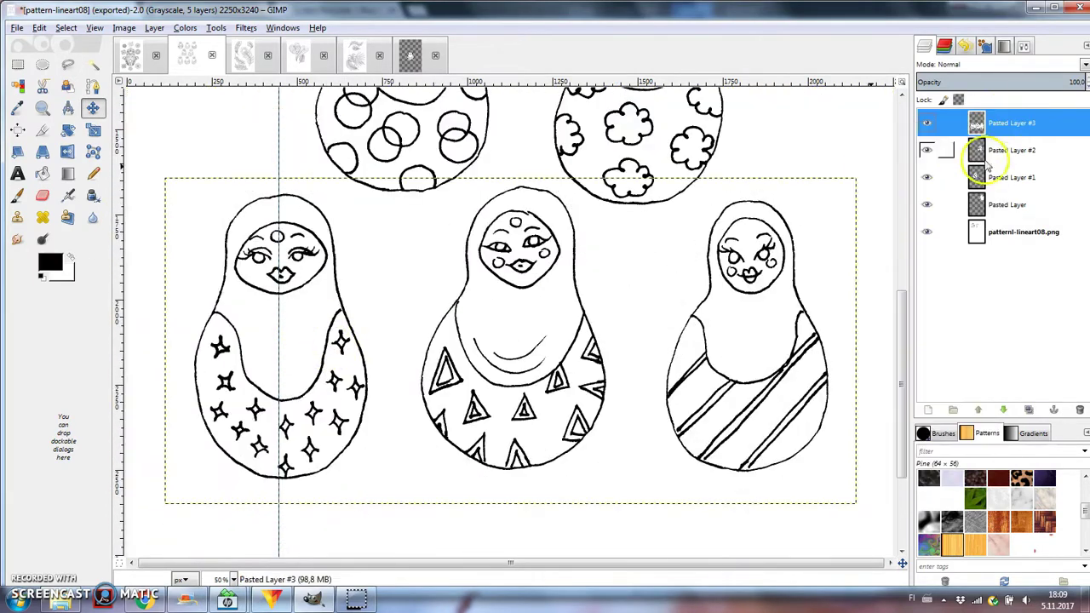
- Merge all the pasted doll layers down into the line art layer
right_click(1000, 123)
left_click(949, 227)
right_click(993, 124)
left_click(951, 228)
right_click(992, 122)
left_click(947, 228)
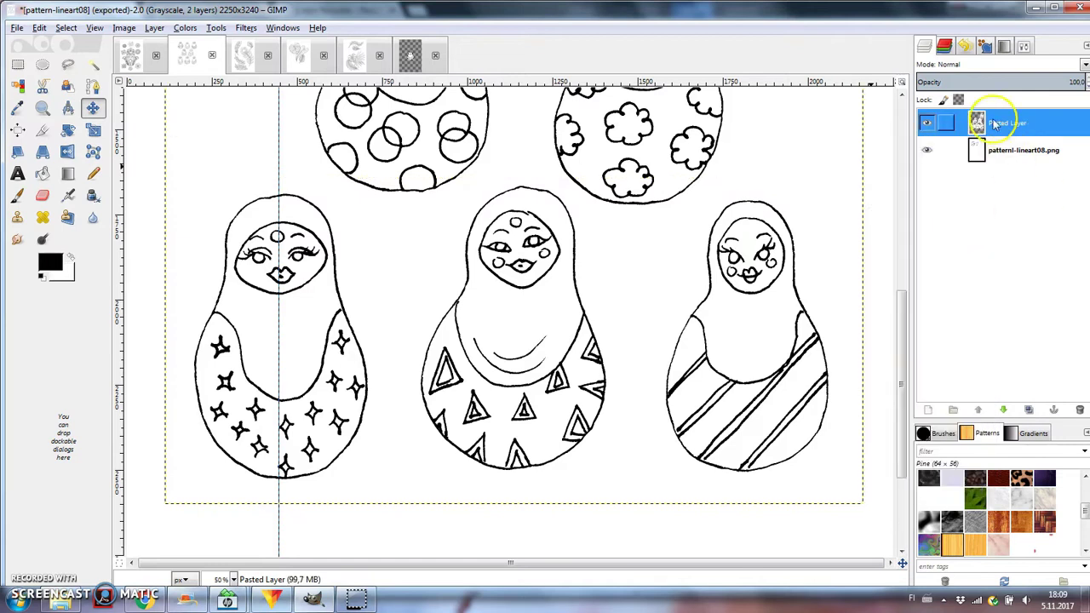
right_click(996, 118)
left_click(947, 224)
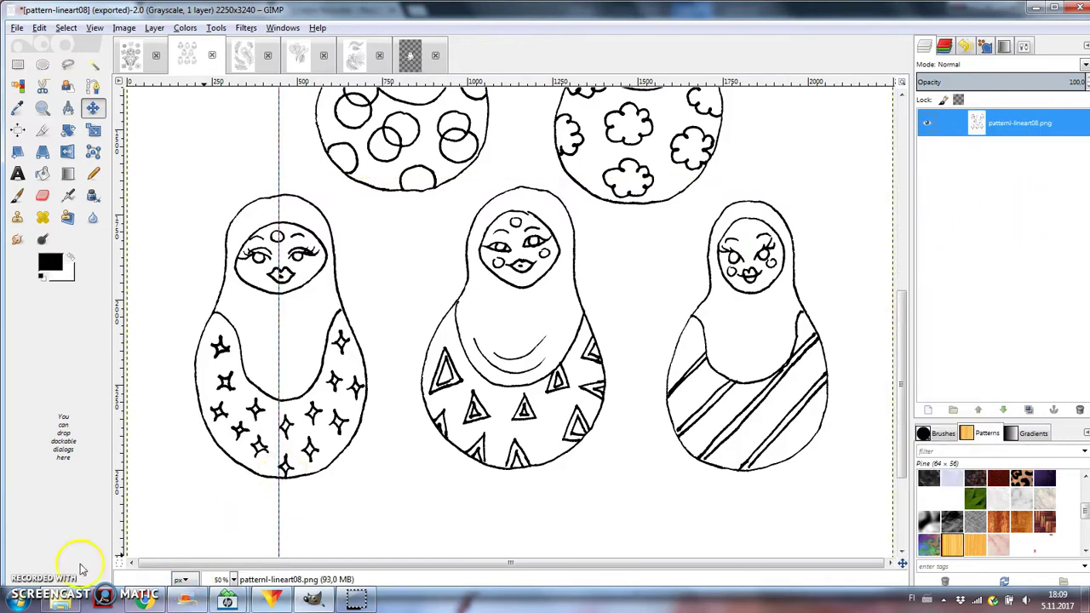
- Select a rectangle closely around the eight dolls and crop the image to it, about 2057 × 2448 px
key("shift+ctrl+j")
left_click(17, 64)
left_click_drag(387, 145, 638, 444)
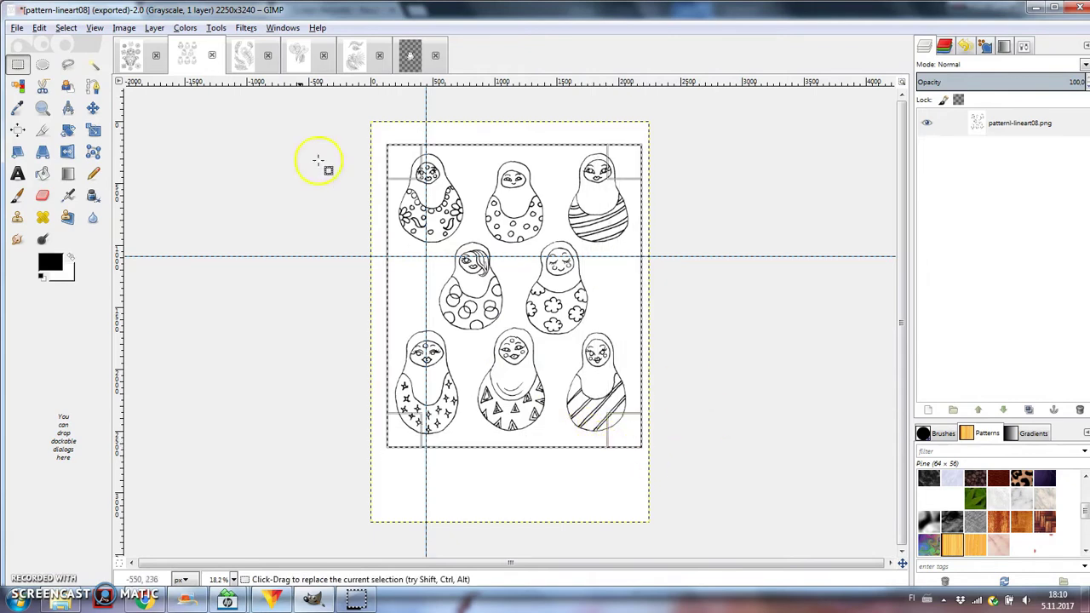
left_click(124, 28)
left_click(169, 173)
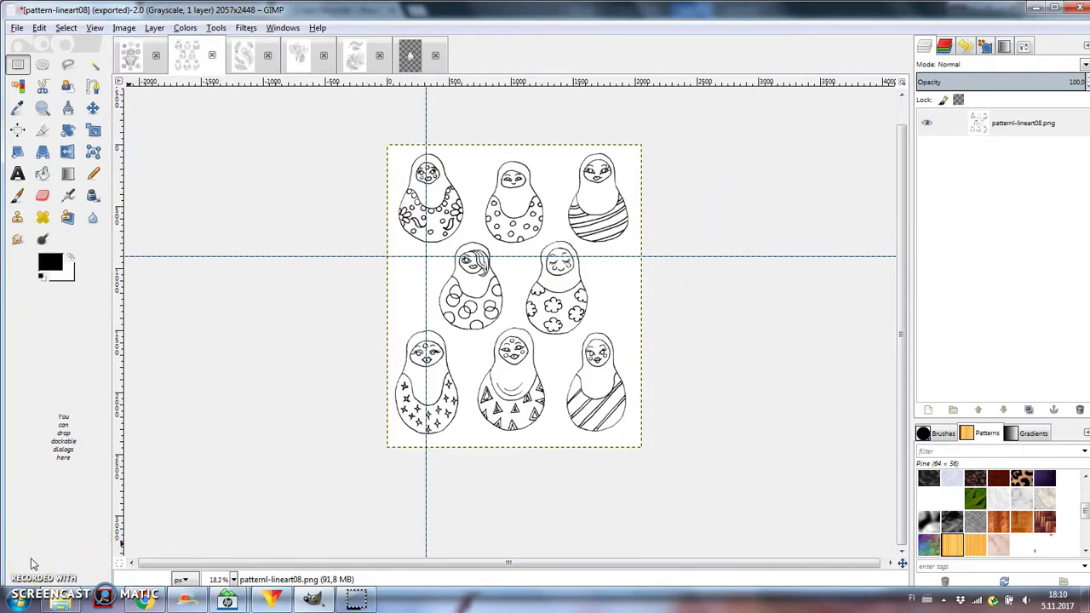
- Offset the layer by half its width and height with wrap-around, and bring the set-aside doll into the centre as a layer
left_click(154, 27)
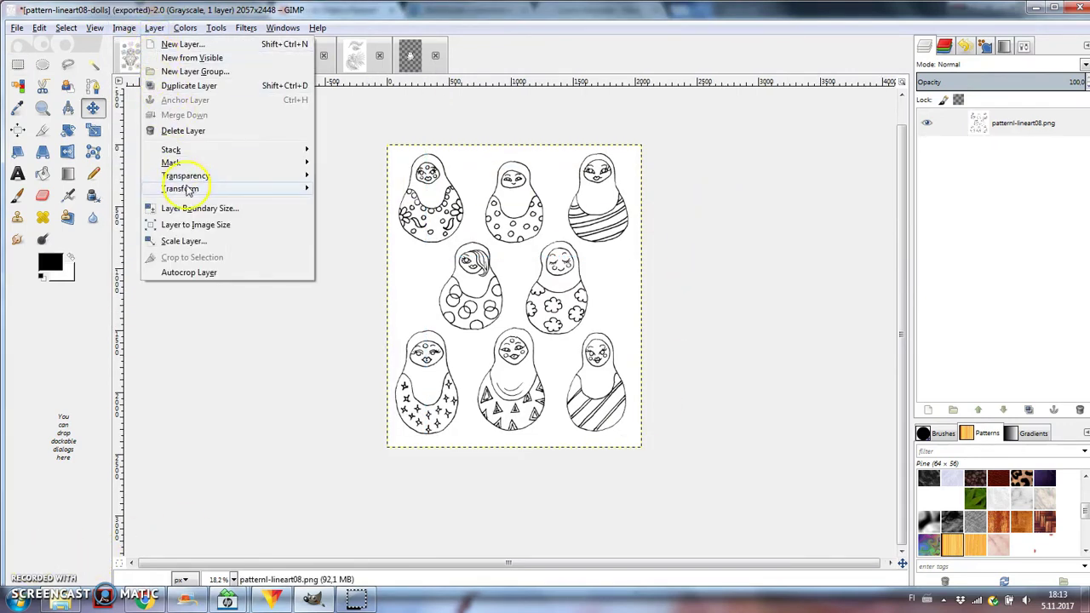
mouse_move(189, 191)
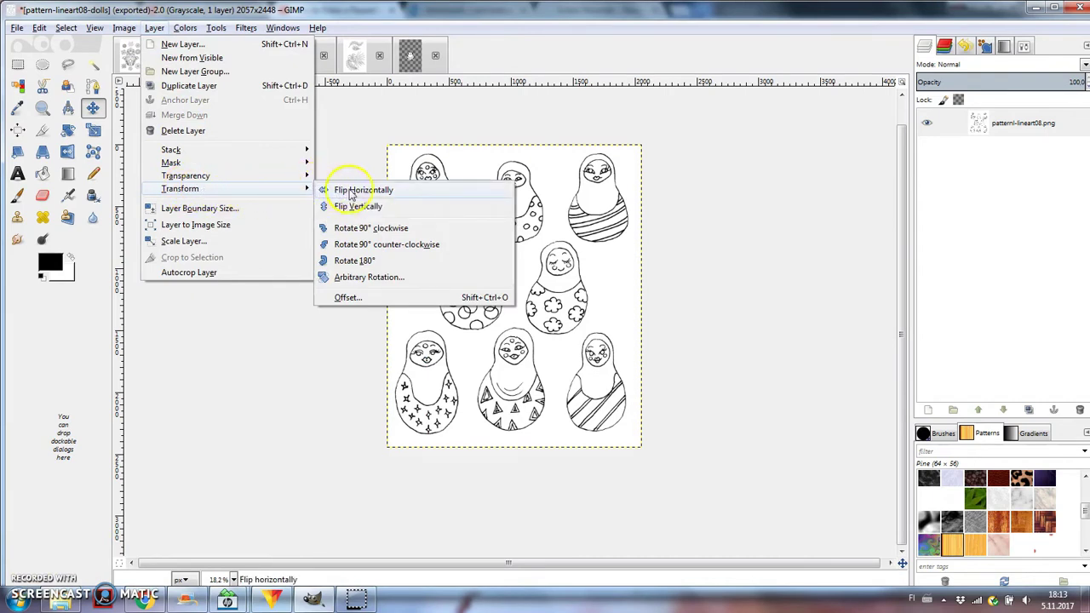
left_click(380, 299)
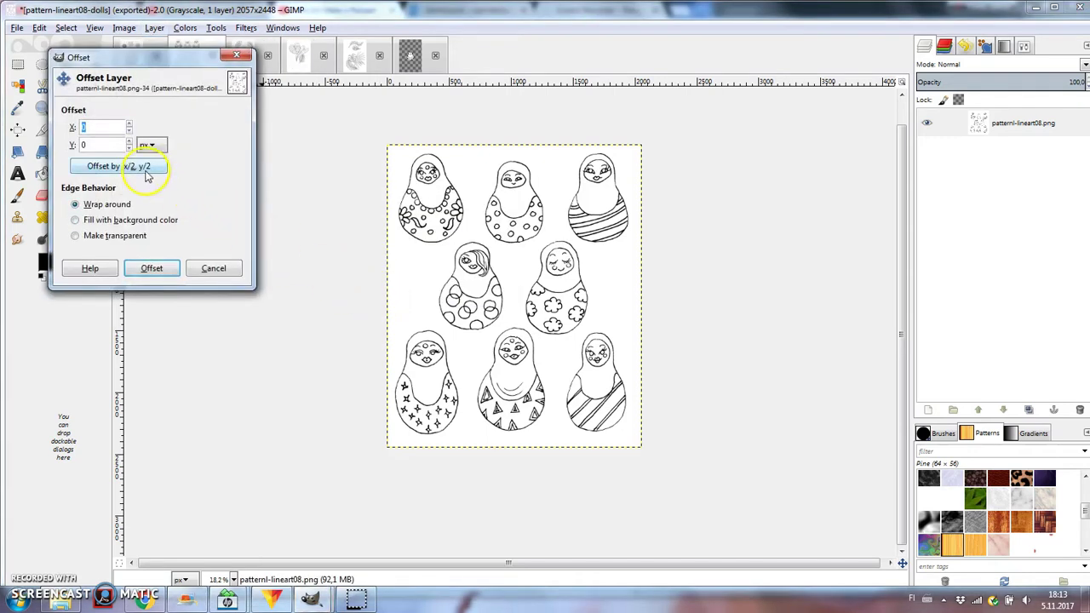
left_click(156, 268)
mouse_move(411, 56)
left_mouse_down()
mouse_move(280, 61)
mouse_move(326, 200)
mouse_move(494, 292)
left_mouse_up()
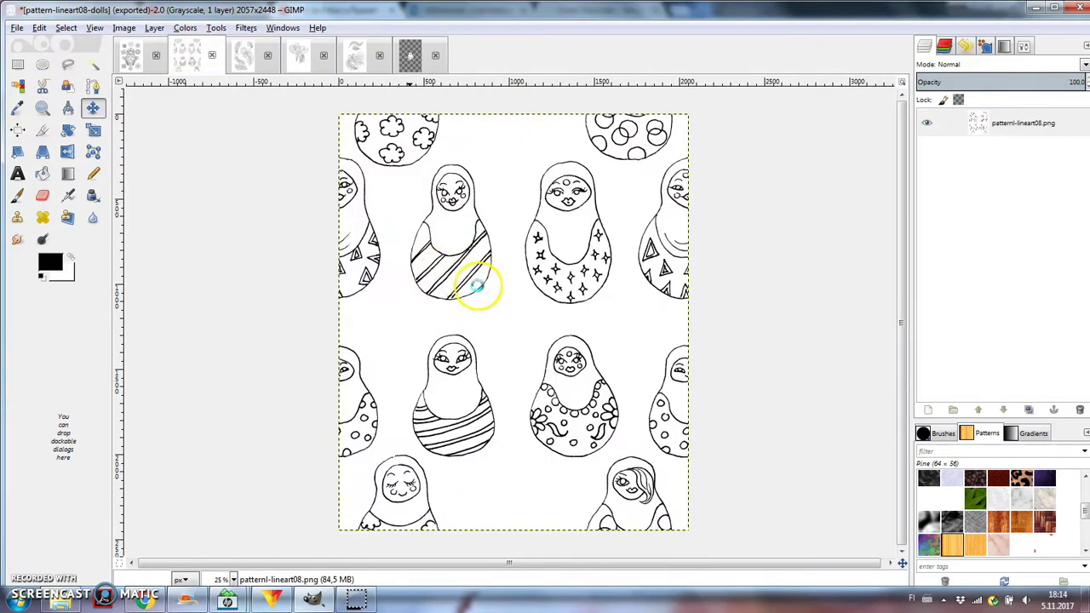
- Cut and paste the diagonally striped doll slightly to the left on its own layer, and add a white layer beneath the line art
key("f")
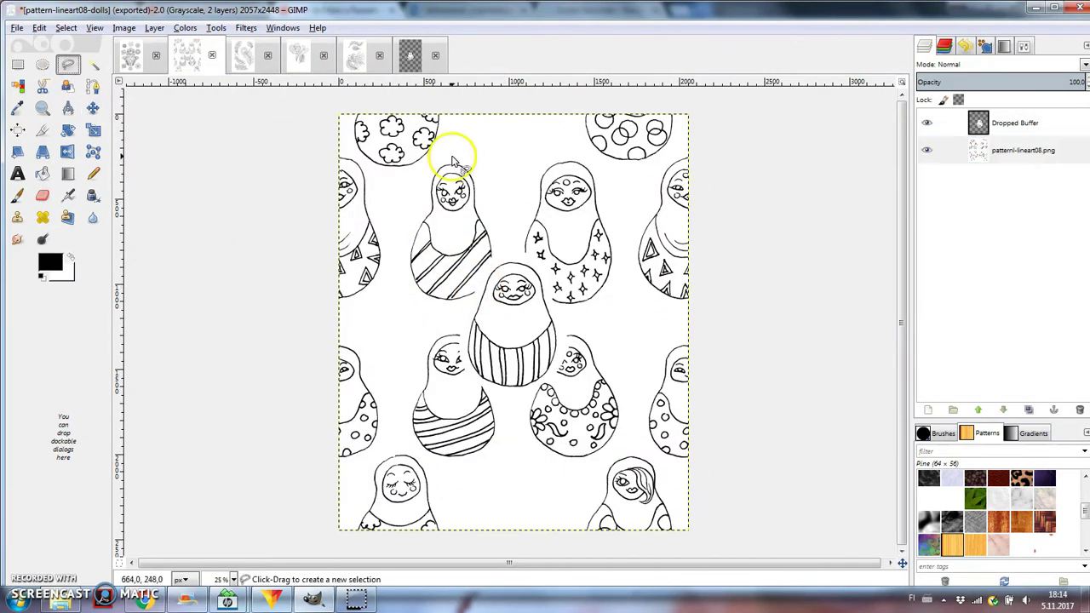
left_click_drag(458, 150, 452, 160)
key("ctrl+x")
key("ctrl+v")
left_click_drag(467, 235, 451, 236)
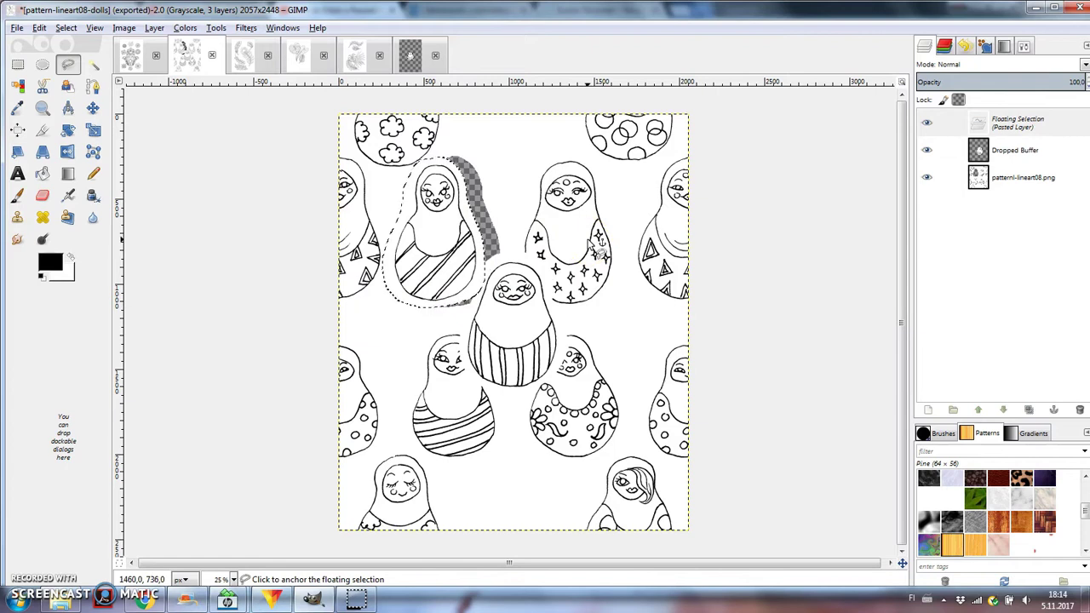
key("ctrl+shift+n")
key("ctrl+shift+n")
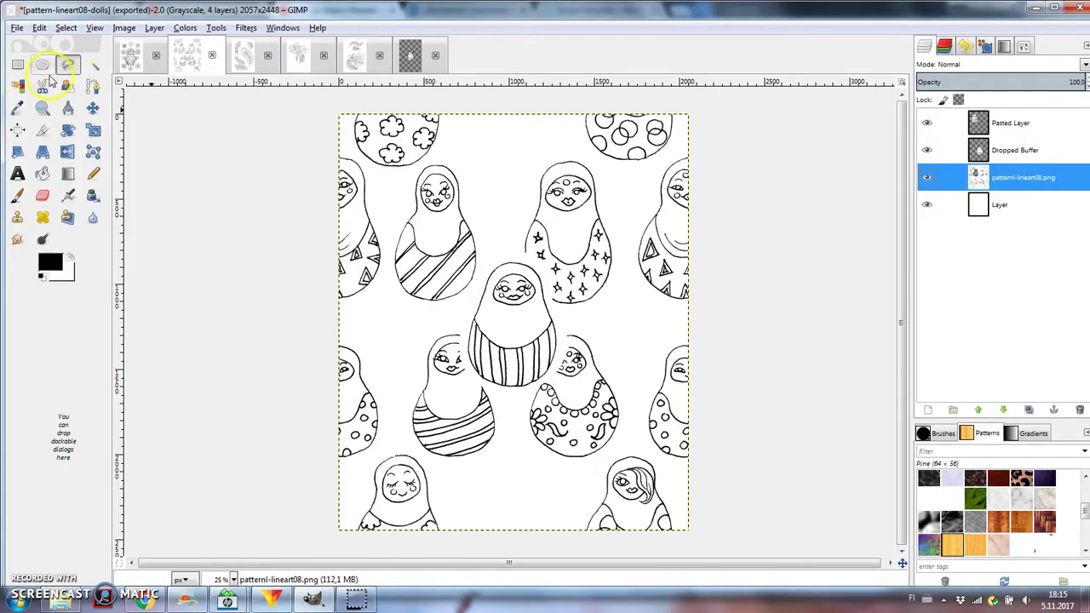
- Cut the star-patterned doll from the line art, paste it, move it up and slightly left, and anchor it
mouse_move(585, 161)
left_mouse_down()
mouse_move(622, 263)
mouse_move(584, 161)
left_mouse_up()
key("ctrl+x")
key("ctrl+v")
left_click_drag(562, 225, 553, 190)
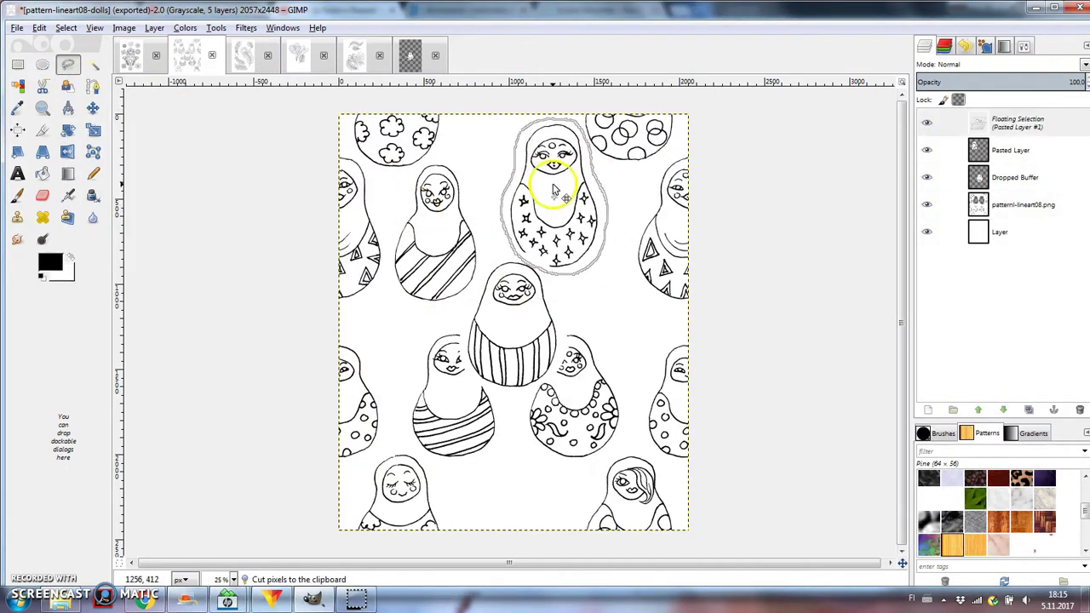
left_click_drag(561, 251, 555, 245)
left_click(747, 246)
- Move the vertically striped doll up and left, and shift the flower-patterned doll down and left on its own new layer
key("m")
left_click_drag(530, 339, 512, 301)
key("f")
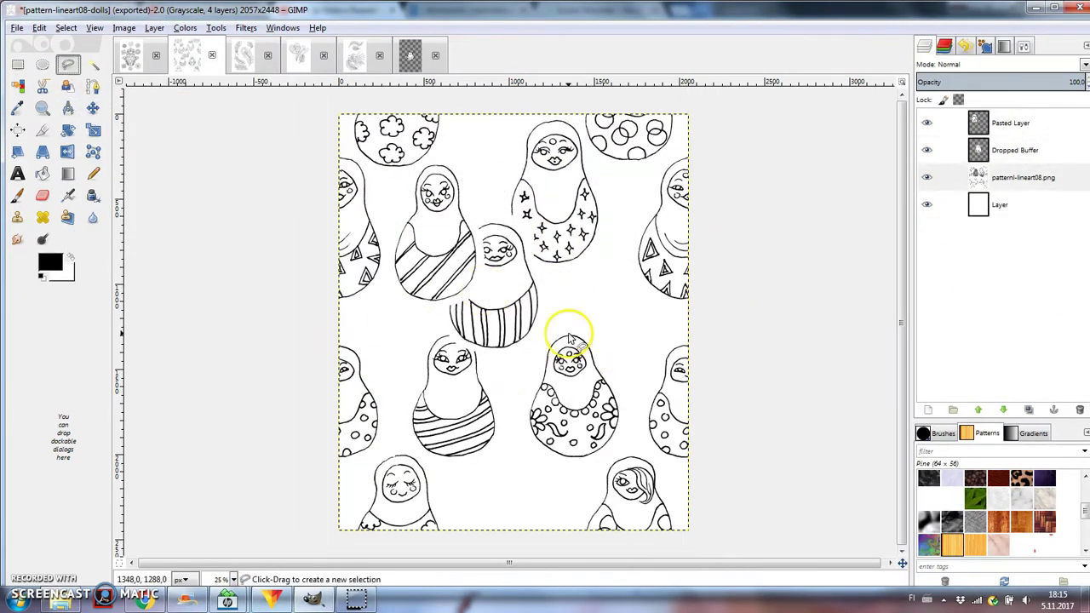
left_click_drag(570, 328, 572, 326)
key("ctrl+x")
key("ctrl+v")
left_click_drag(580, 385, 549, 453)
key("ctrl+shift+n")
- Cut the horizontally striped doll from the line art layer, paste it slightly lower and anchor it
key("Page_Down")
key("Page_Down")
key("Page_Down")
mouse_move(436, 329)
left_mouse_down()
mouse_move(418, 453)
mouse_move(436, 329)
mouse_move(442, 369)
left_mouse_up()
key("ctrl+x")
key("ctrl+v")
key("ctrl+h")
- Move the vertically striped doll's layer into the gap below and right of the star-patterned doll
key("m")
left_click(1015, 177)
left_click_drag(499, 289, 597, 353)
left_click(40, 27)
left_click(41, 44)
left_click(1011, 127)
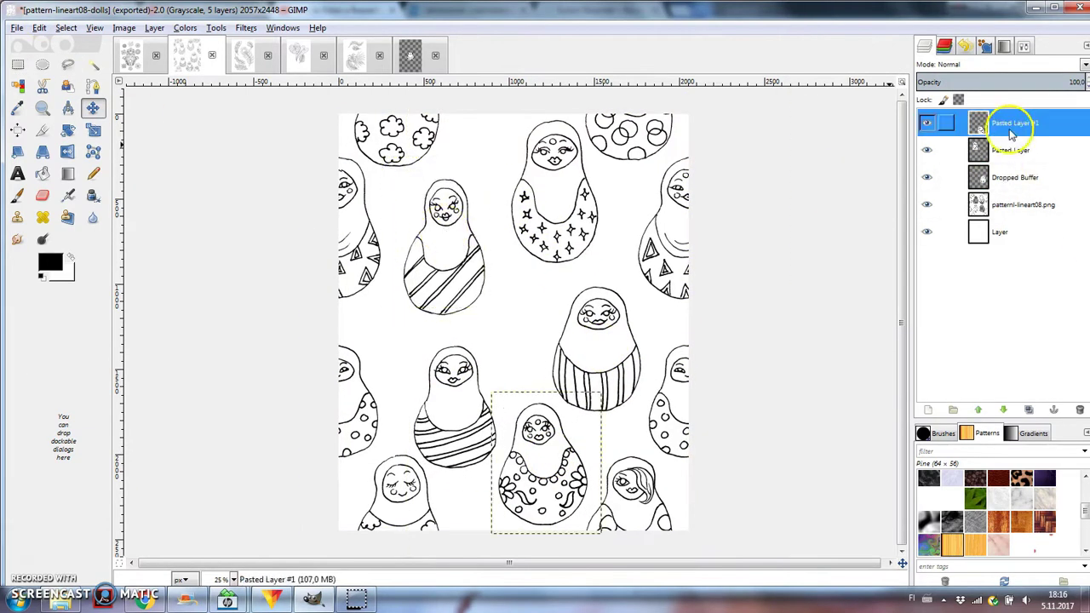
mouse_move(573, 182)
left_mouse_down()
mouse_move(573, 195)
mouse_move(574, 183)
left_mouse_up()
left_click(39, 27)
left_click(41, 44)
- Nudge the vertically striped doll up and slightly left, and the flower-patterned doll slightly up
left_click(1011, 150)
left_click(1016, 177)
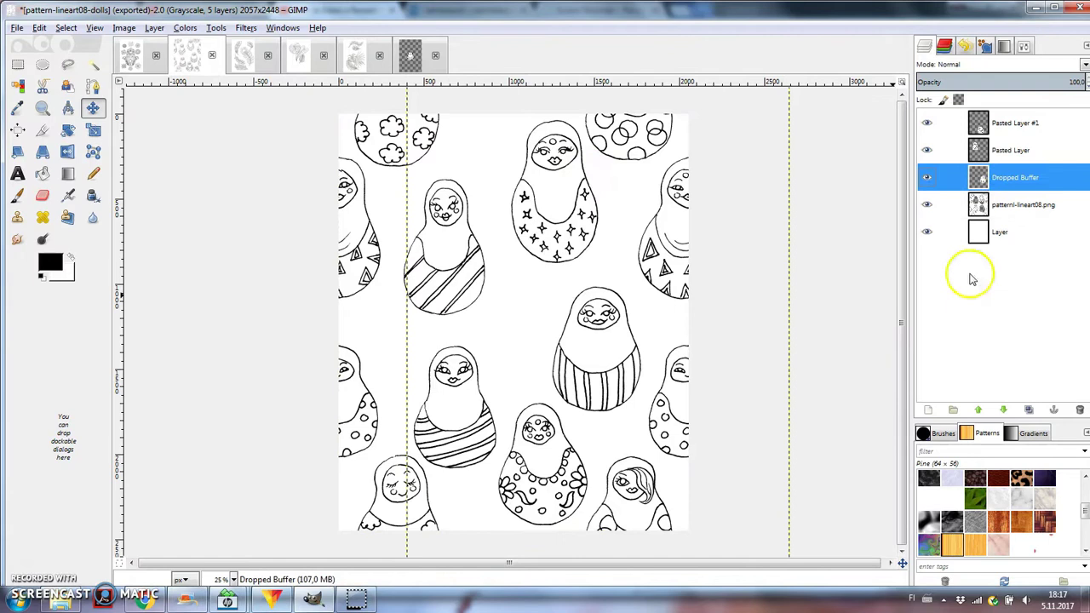
left_click(1015, 205)
left_click_drag(596, 358, 592, 346)
left_click_drag(535, 451, 537, 444)
- Cut and paste the horizontally striped doll onto its own layer, and nudge it and the vertically striped doll up and left
key("f")
left_click_drag(462, 339, 465, 342)
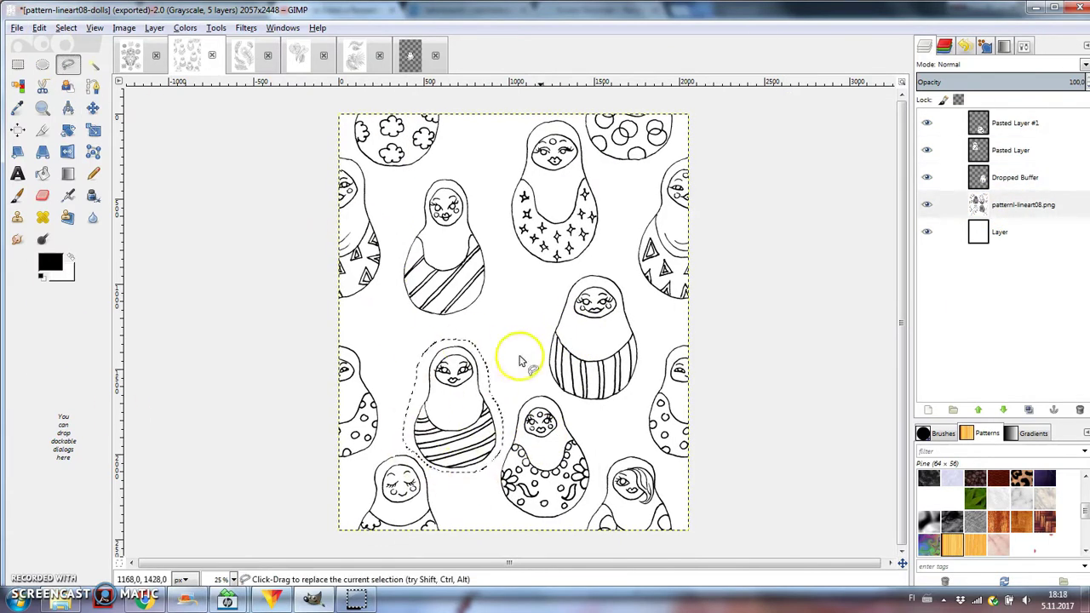
key("ctrl+x")
key("ctrl+v")
key("ctrl+shift+n")
key("m")
left_click_drag(436, 393, 431, 381)
left_click_drag(590, 347, 585, 344)
- Cut the star-patterned doll from the line art layer and paste it as a new layer
left_click(988, 230)
key("f")
left_click_drag(499, 231, 501, 230)
key("ctrl+x")
key("ctrl+v")
right_click(1018, 126)
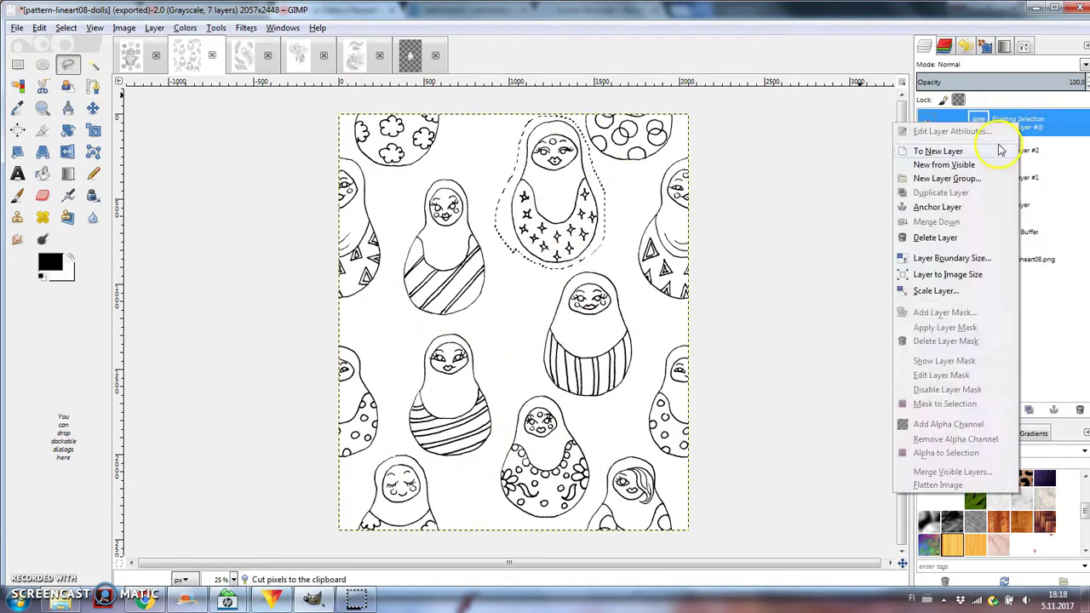
left_click(998, 151)
- Tile the finished doll pattern into a new 5000 × 5950 px image and inspect the repeats
left_click(245, 27)
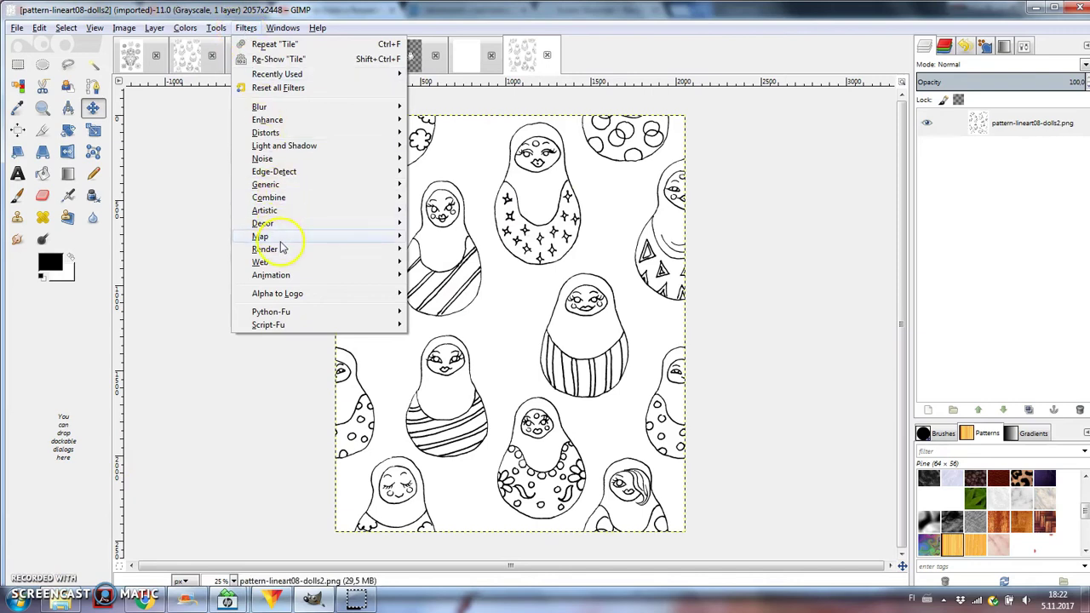
mouse_move(328, 240)
left_click(447, 340)
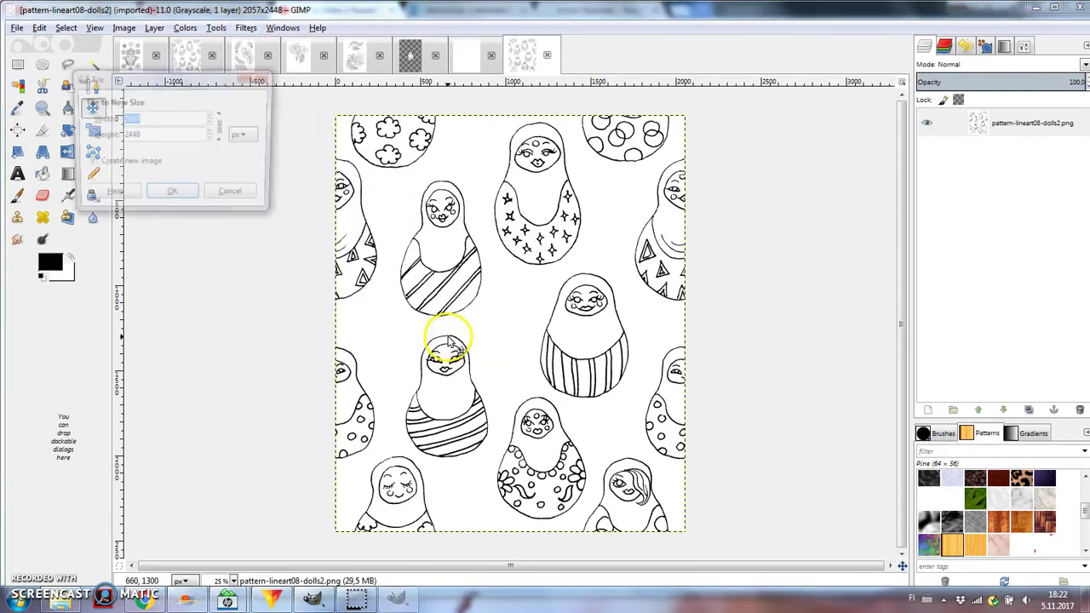
left_click(172, 195)
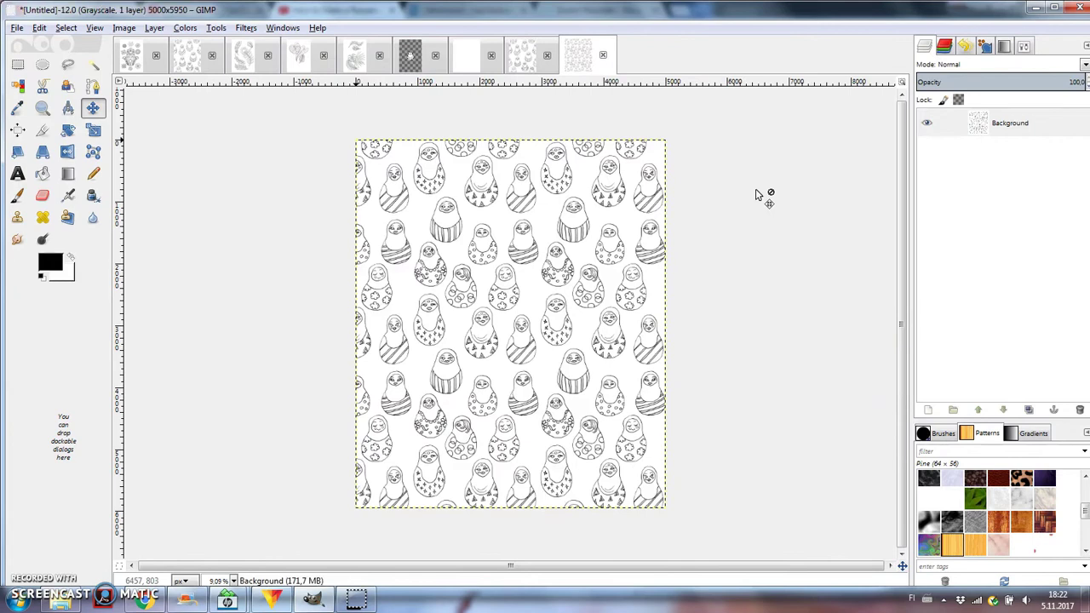
scroll(755, 194, "up", 3)
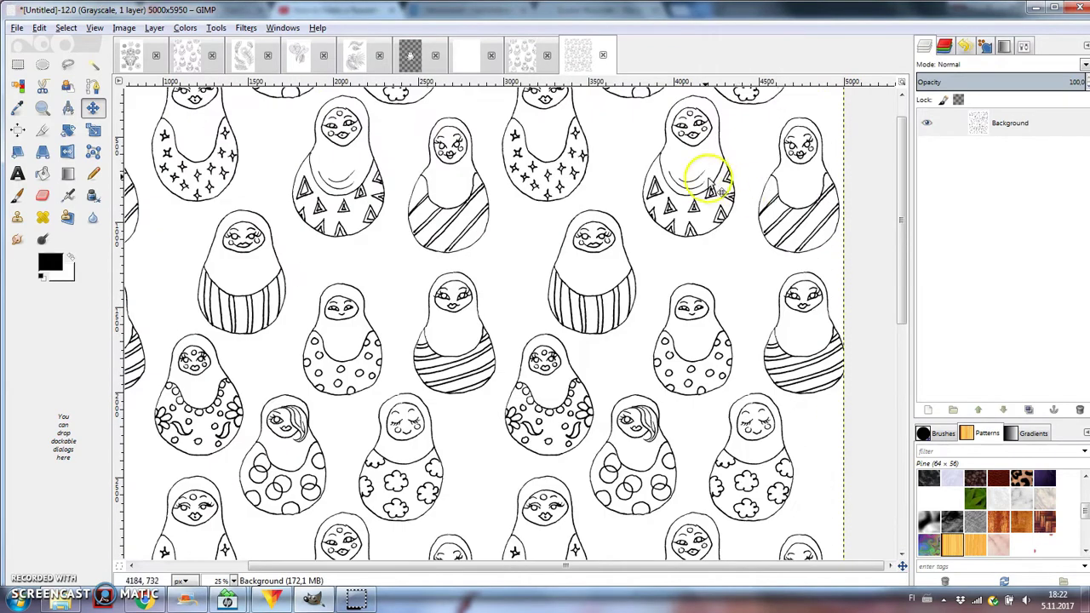
scroll(709, 184, "up", 2)
left_click_drag(803, 566, 724, 567)
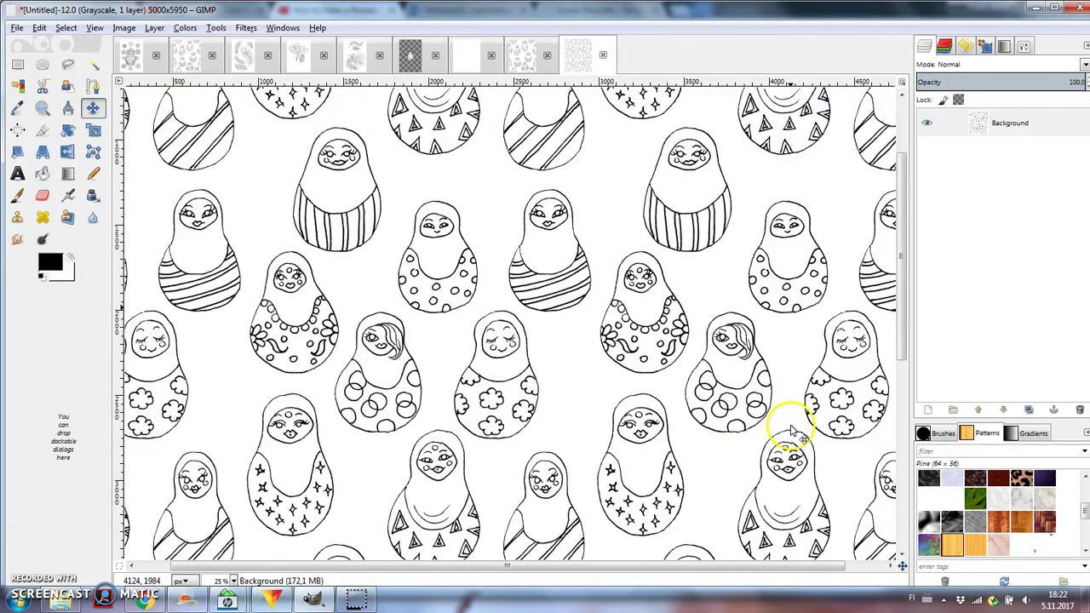
- Cut the two upper feathers from pattern-lineart11, paste them into pattern-lineart09 and rotate them clockwise
mouse_move(587, 145)
left_mouse_down()
mouse_move(470, 139)
mouse_move(503, 261)
mouse_move(616, 151)
mouse_move(596, 142)
left_mouse_up()
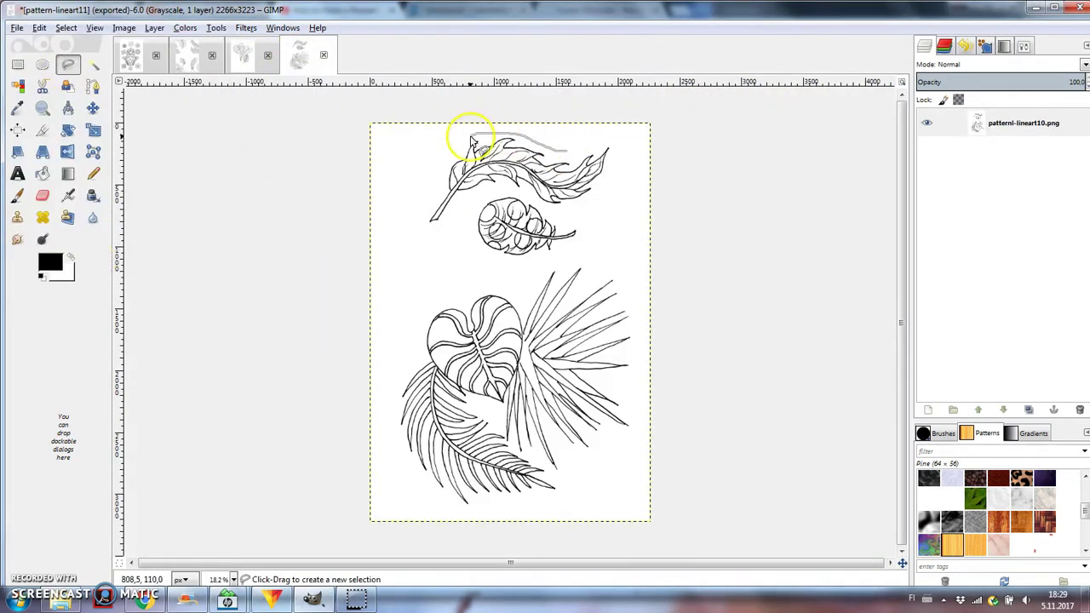
key("ctrl+x")
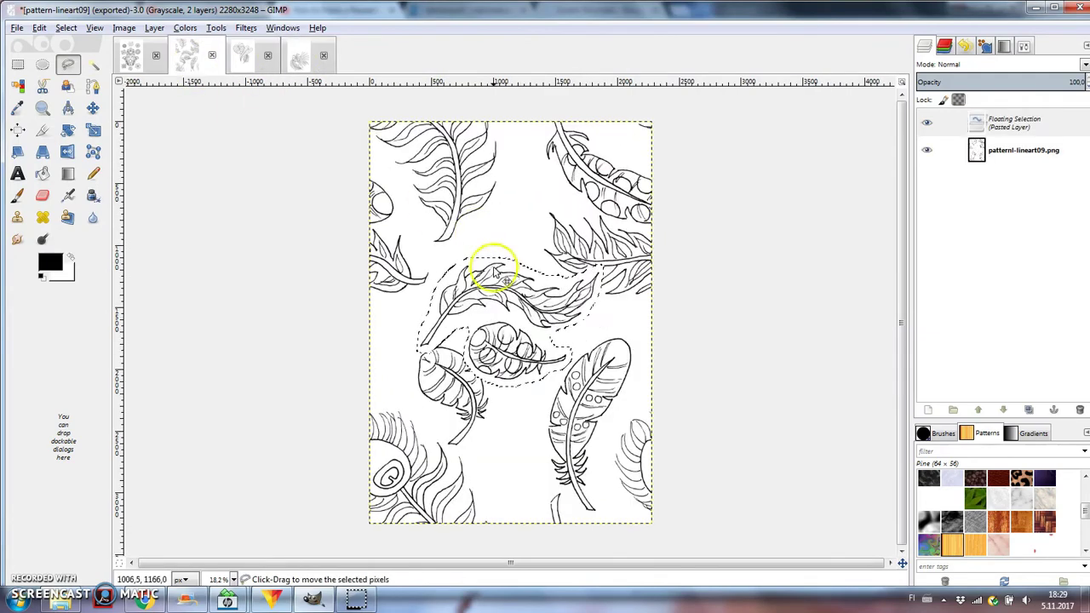
key("shift+r")
left_click_drag(486, 276, 613, 309)
left_click(180, 316)
- Position the rotated feathers in the empty centre of the feather pattern and merge them into the line art layer
left_click(92, 109)
left_click_drag(515, 322, 520, 327)
scroll(557, 320, "up", 3)
scroll(695, 329, "down", 3)
key("ctrl+shift+n")
right_click(991, 123)
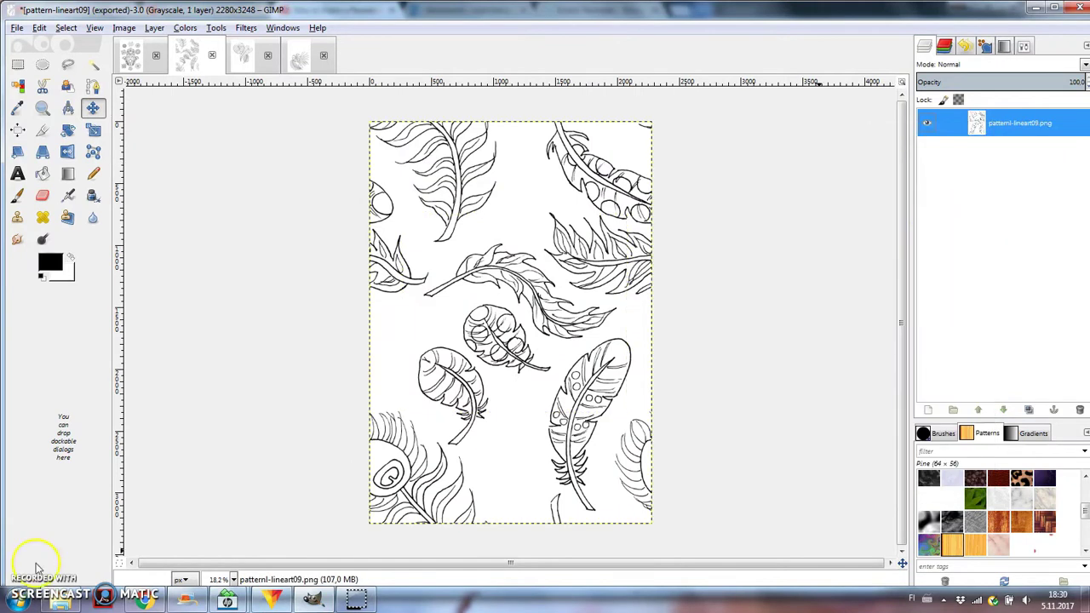
- Tile the feather pattern into a new 5000 × 4000 px image
left_click(433, 340)
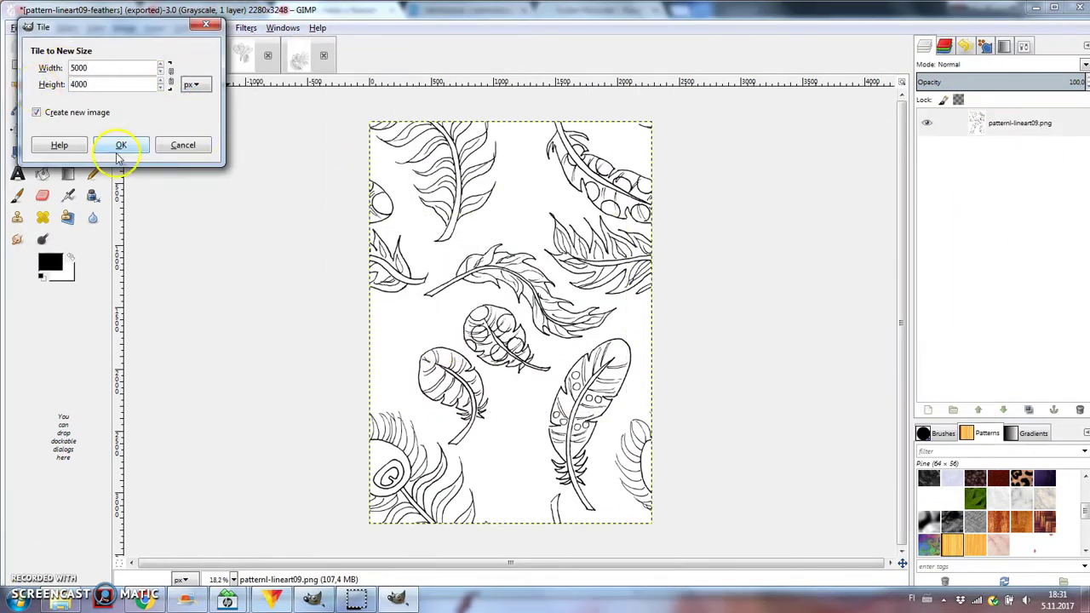
left_click(120, 147)
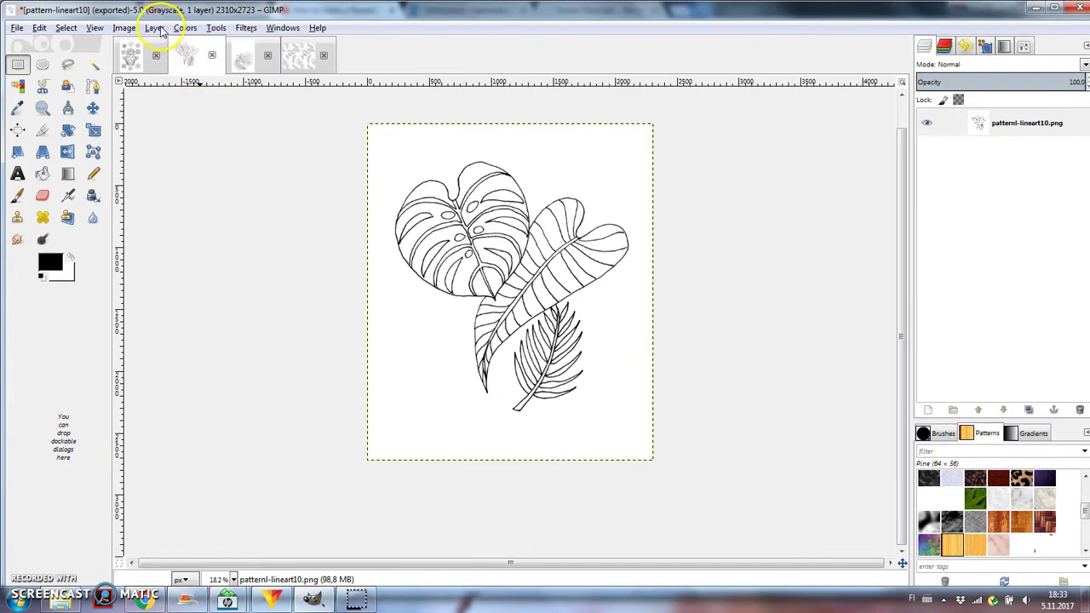
- Offset the pattern-lineart10 leaf layer by half its width and height, with wrap-around edges
left_click(159, 28)
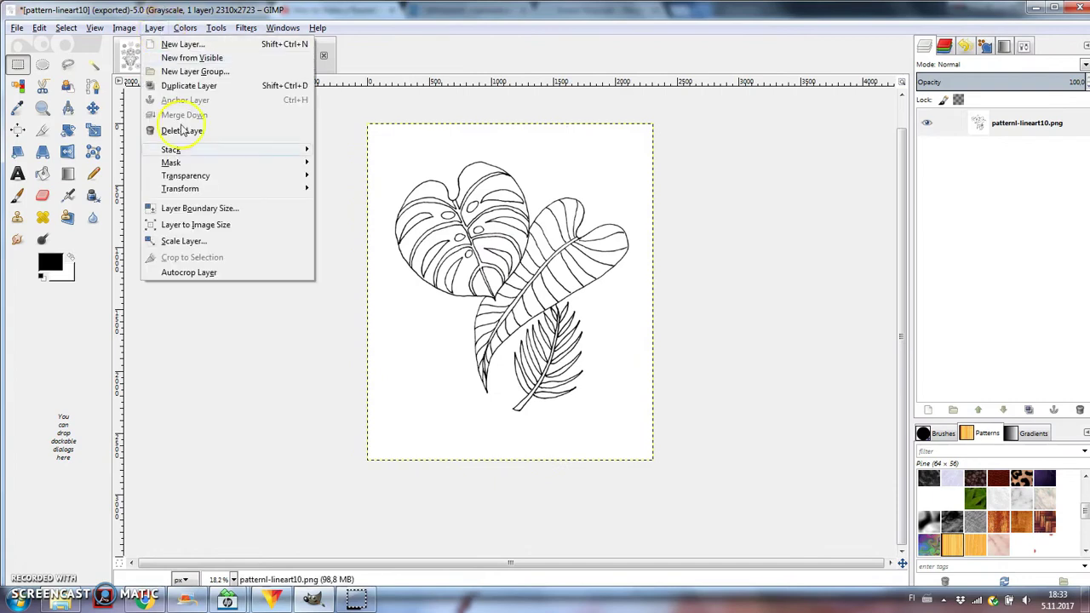
mouse_move(224, 190)
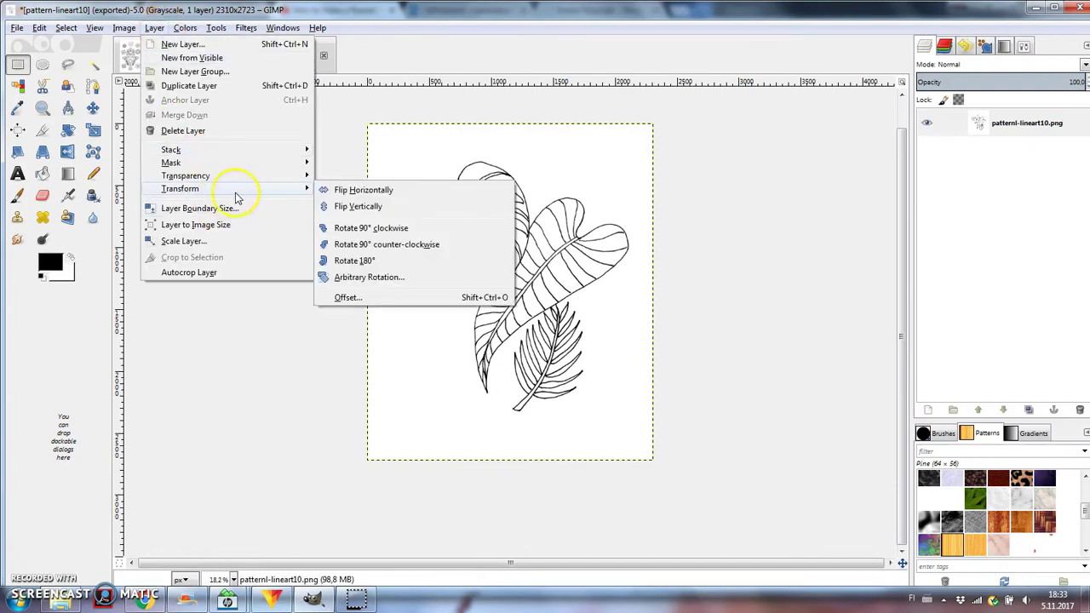
left_click(351, 298)
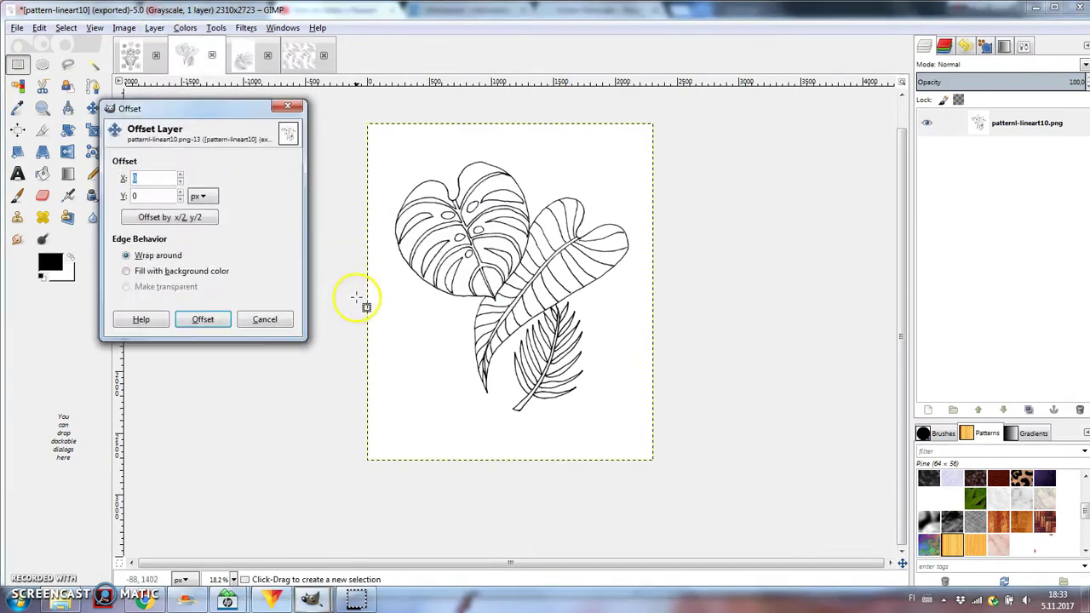
left_click(205, 319)
- Select the white background around the leaves in the pattern-lineart11 image with the Fuzzy Select tool
left_click(243, 55)
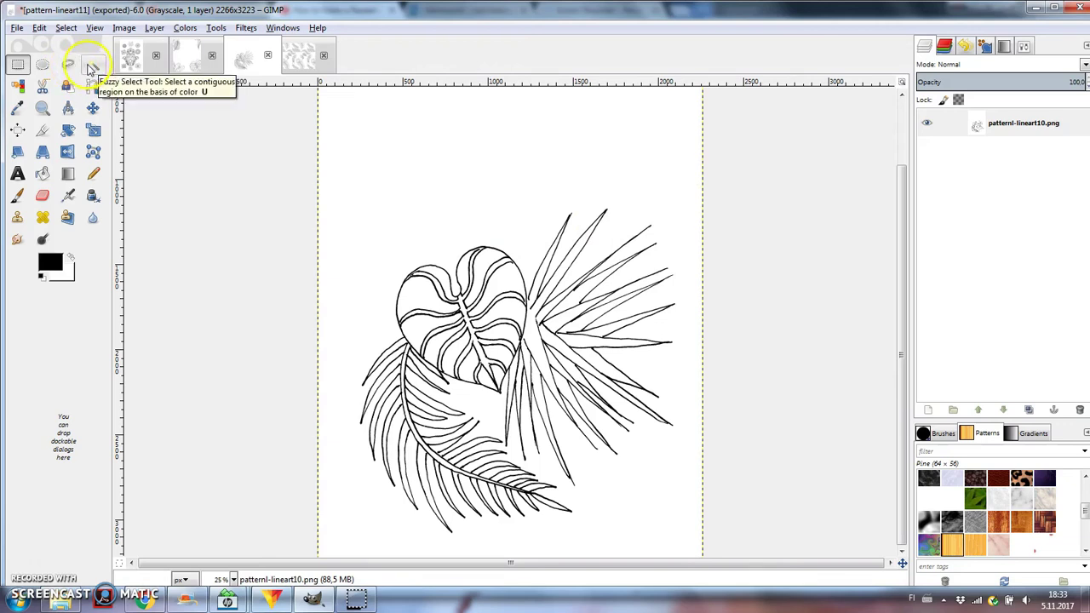
left_click(94, 65)
left_click(440, 204)
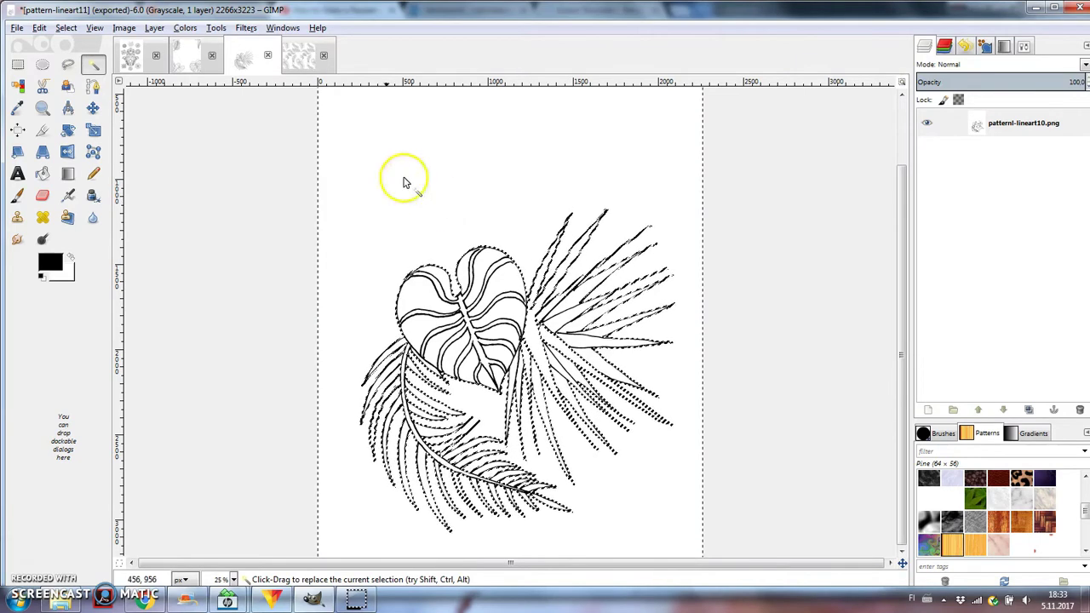
- Add an alpha channel to the leaf layer and cut away the selected white background
left_click(185, 27)
mouse_move(155, 27)
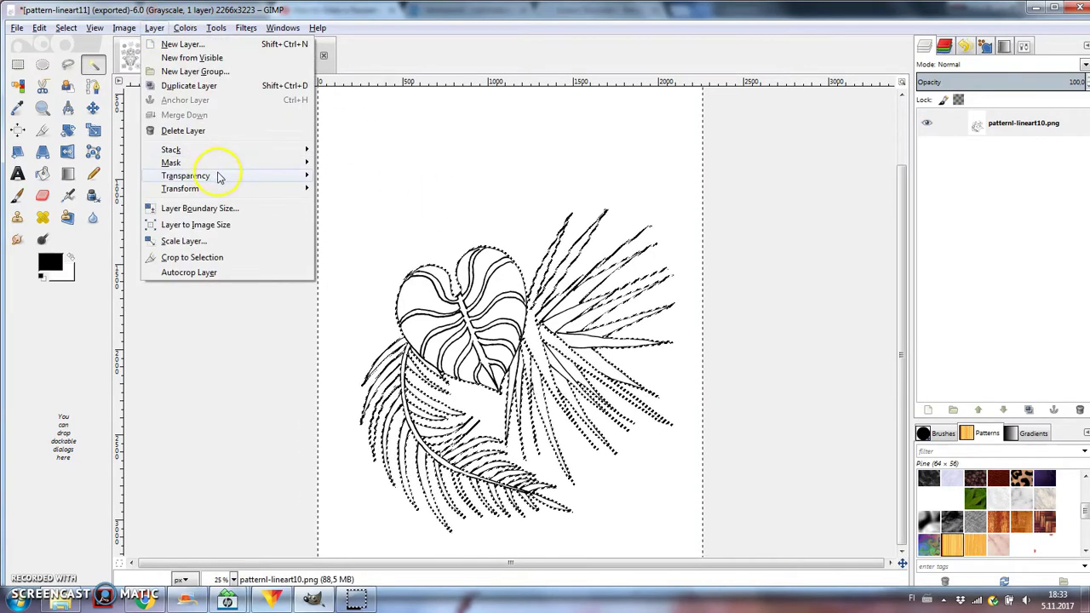
mouse_move(219, 176)
left_click(375, 178)
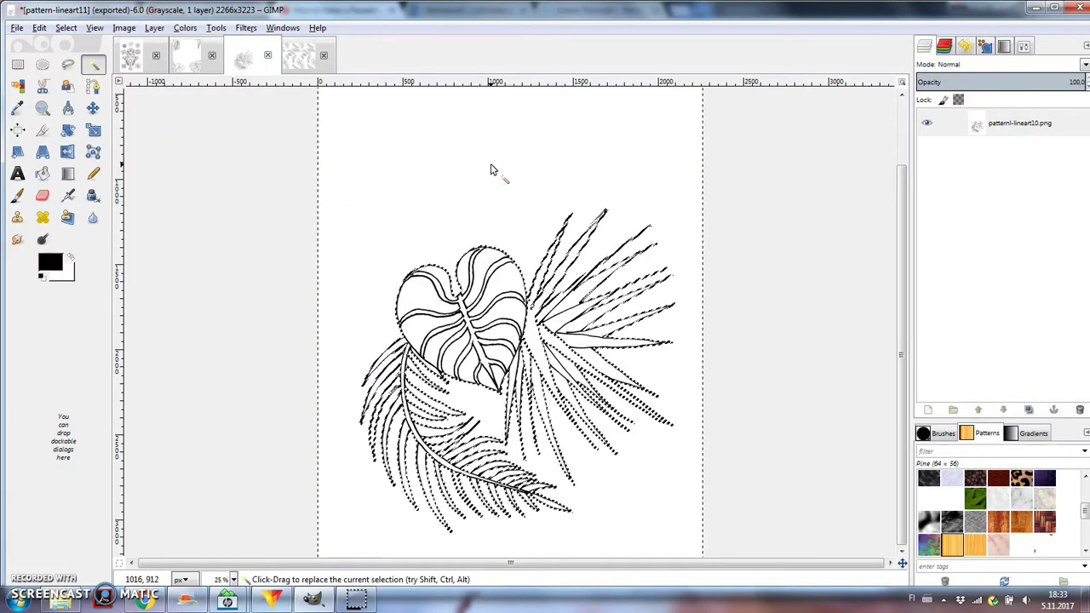
key("ctrl+x")
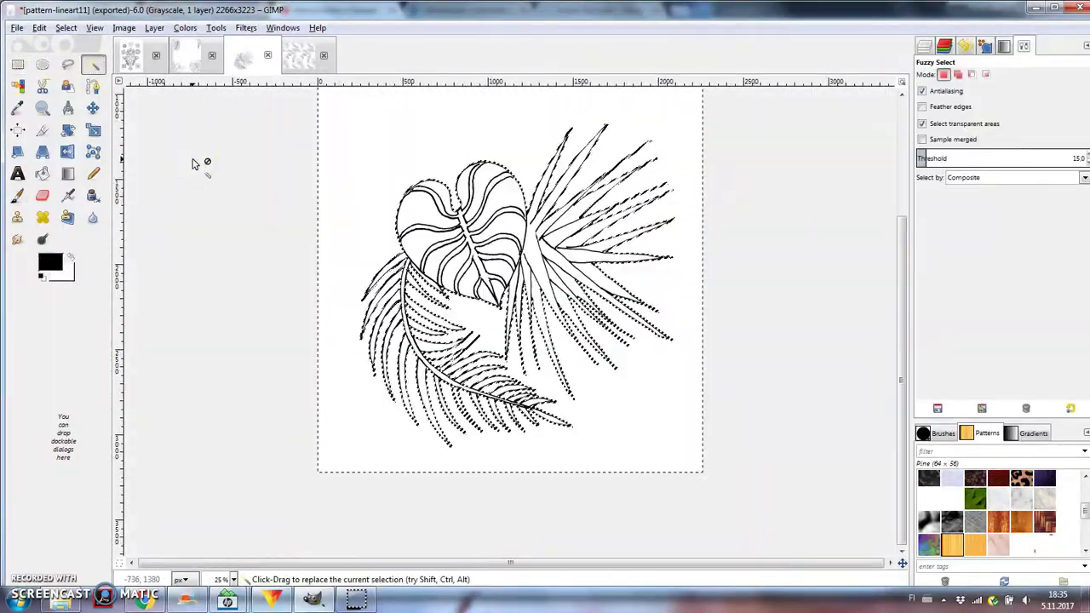
key("ctrl+x")
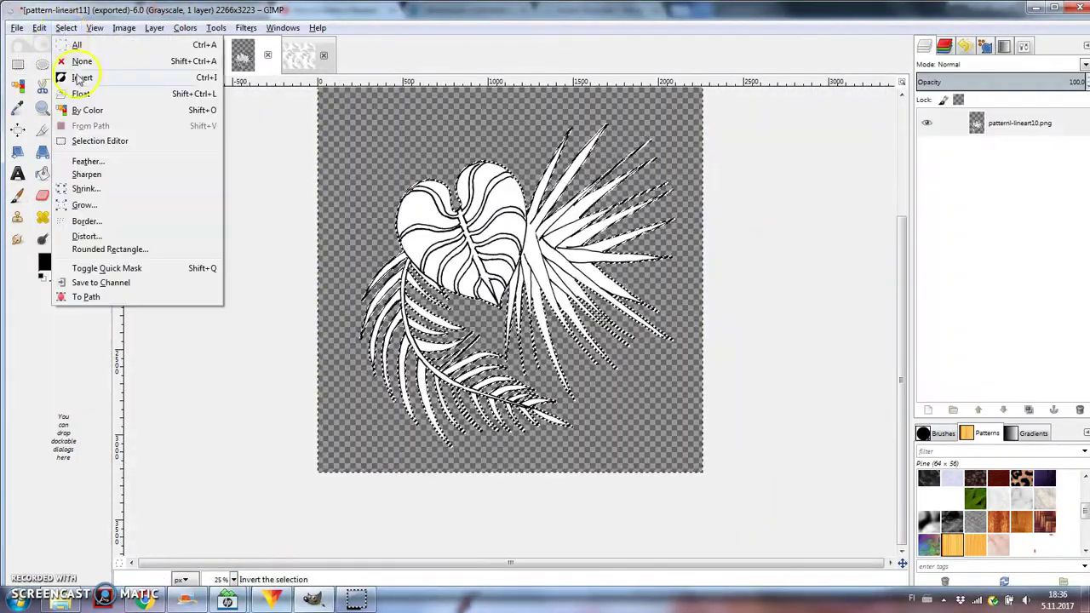
- Invert the selection to cover the leaves and copy them
left_click(79, 78)
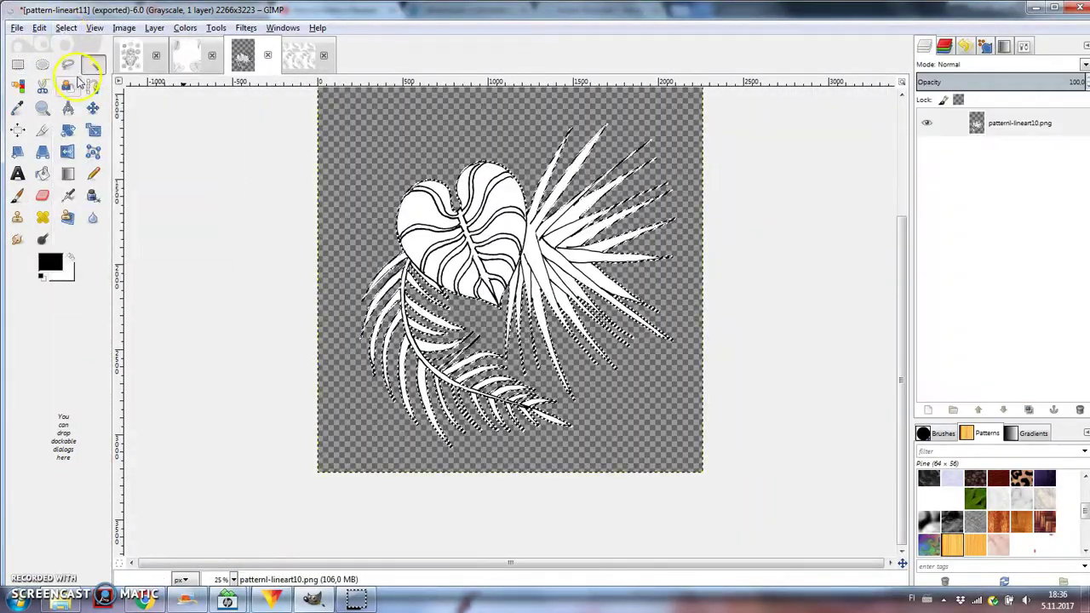
left_click(39, 27)
left_click(61, 122)
- Paste the copied leaves as a new layer in pattern-lineart10 and move them into the empty centre
left_click(186, 55)
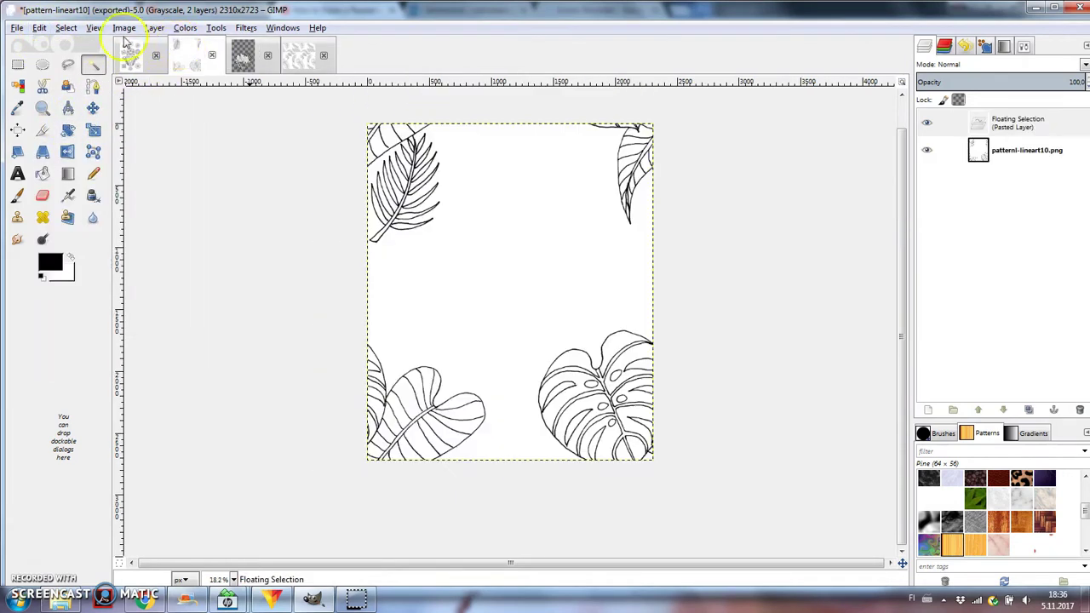
left_click(39, 27)
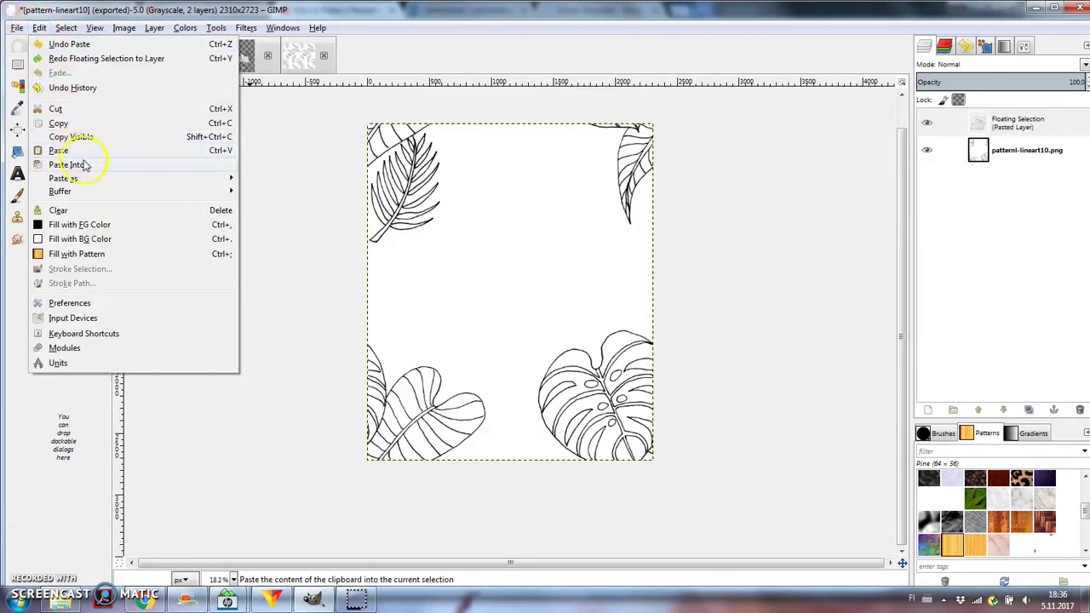
mouse_move(150, 178)
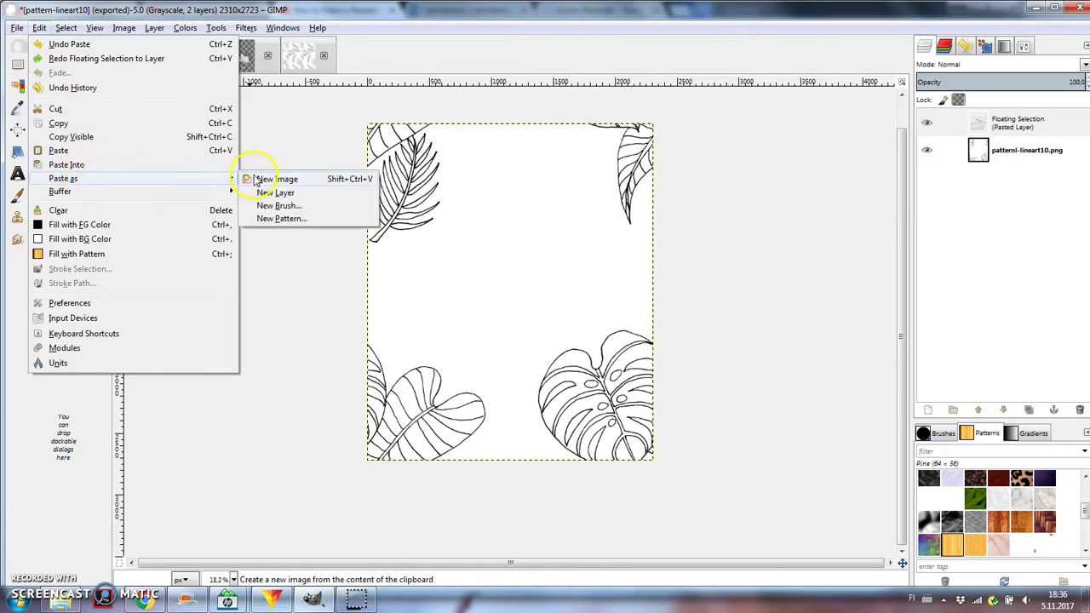
left_click(275, 193)
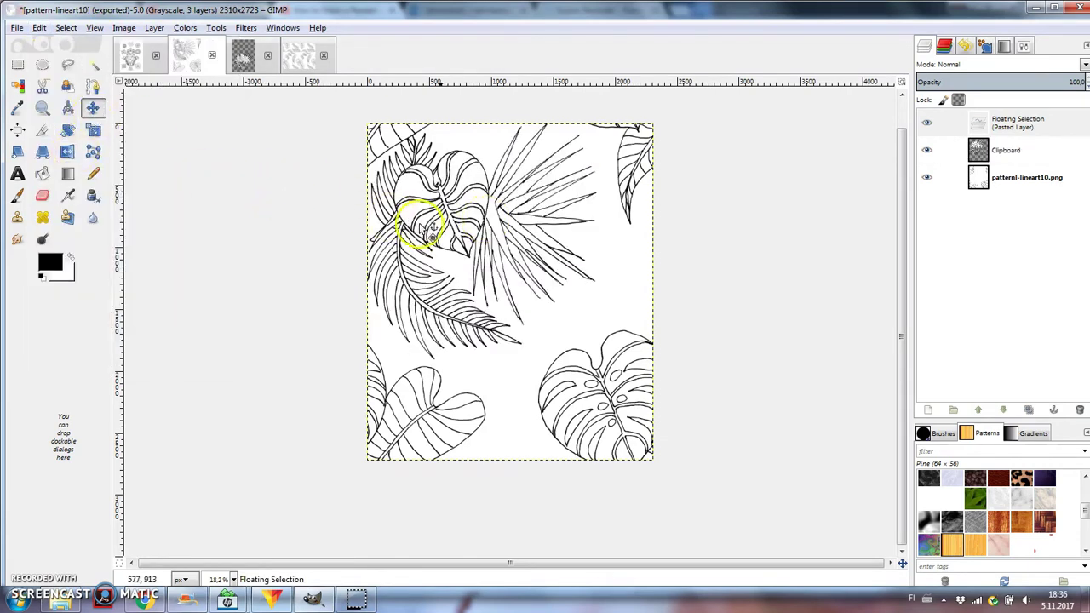
left_click_drag(430, 228, 510, 256)
- Tile the finished leaf pattern into a new 5000 × 4000 px image and inspect the repeats
left_click(245, 27)
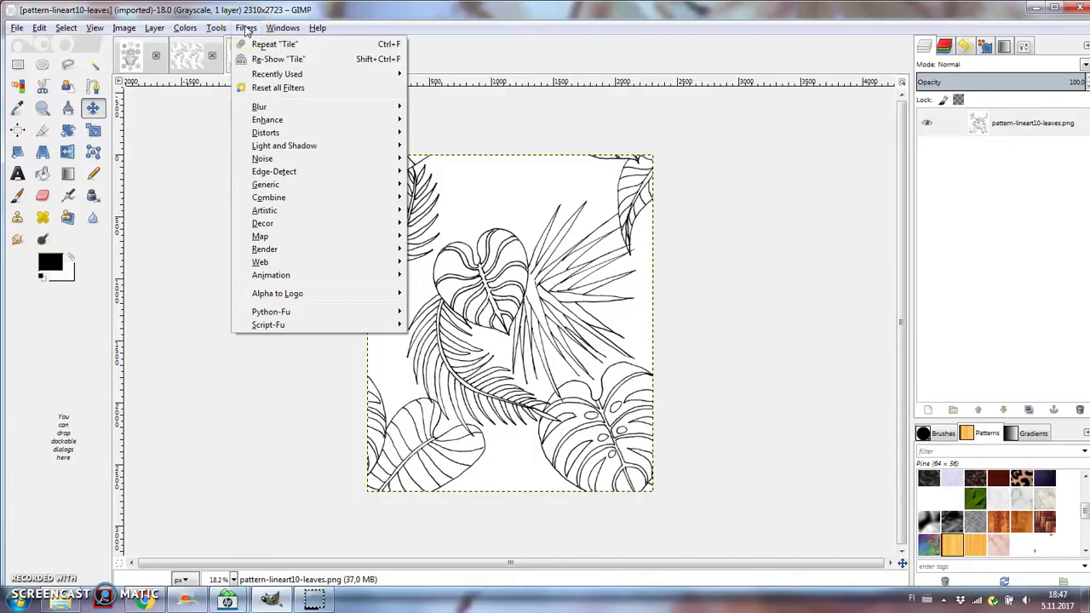
left_click(448, 329)
type("5000")
key("Tab")
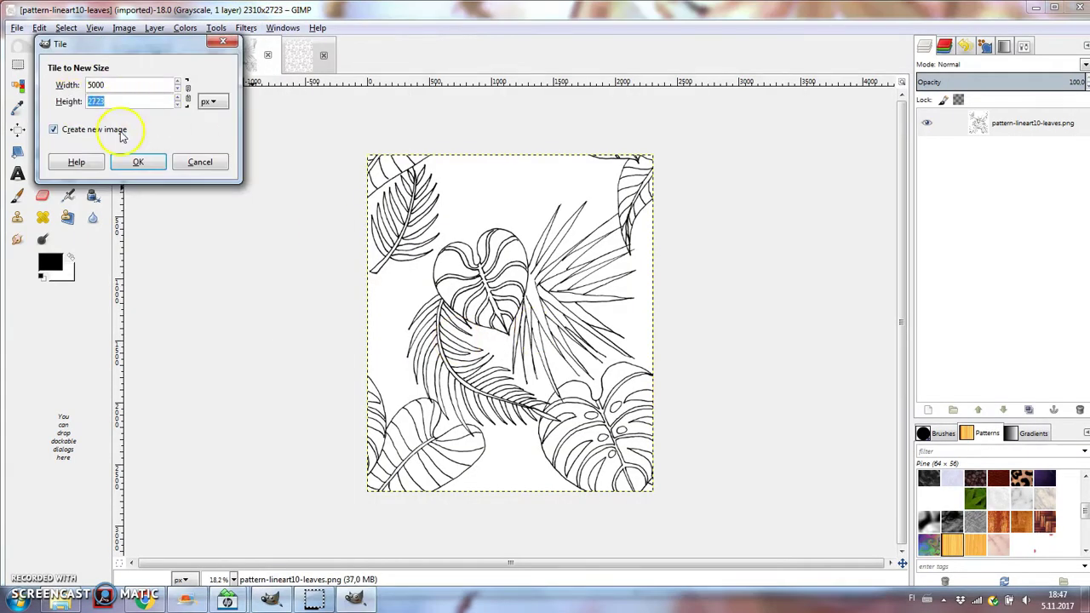
type("4000")
key("Return")
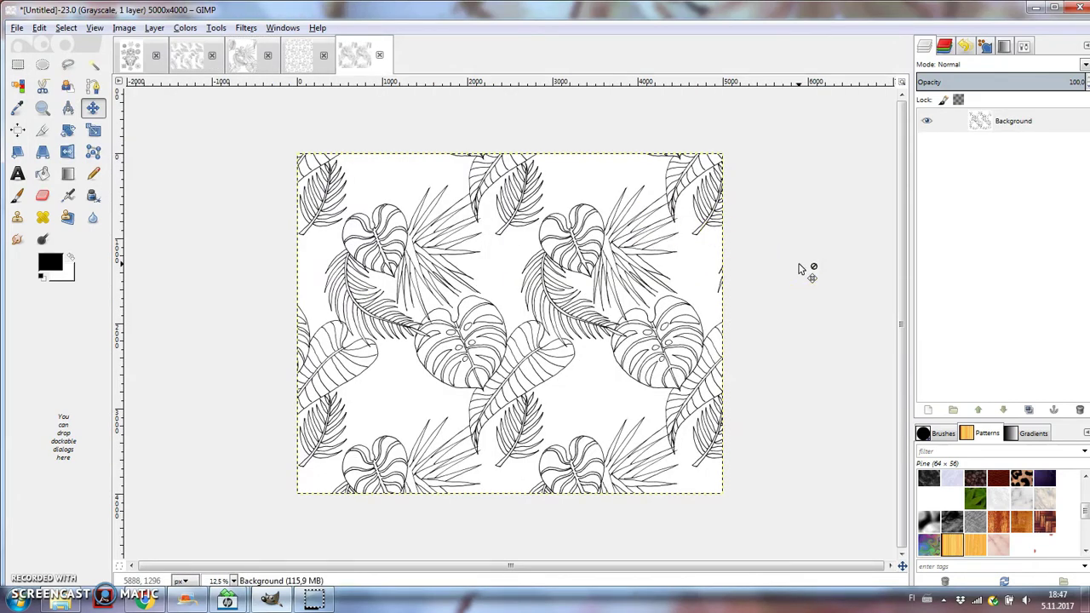
scroll(799, 269, "up", 1)
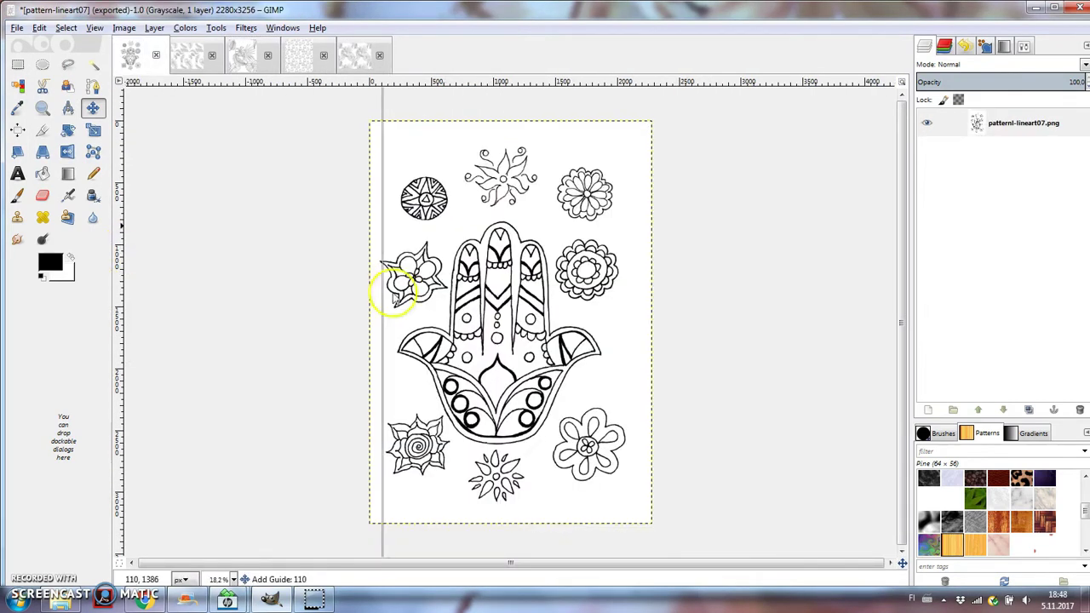
- Place a vertical guide through the centre of the hand drawing in pattern-lineart07 and rotate the layer by -0.44°
left_click_drag(377, 292, 498, 297)
left_click(68, 129)
left_click(379, 199)
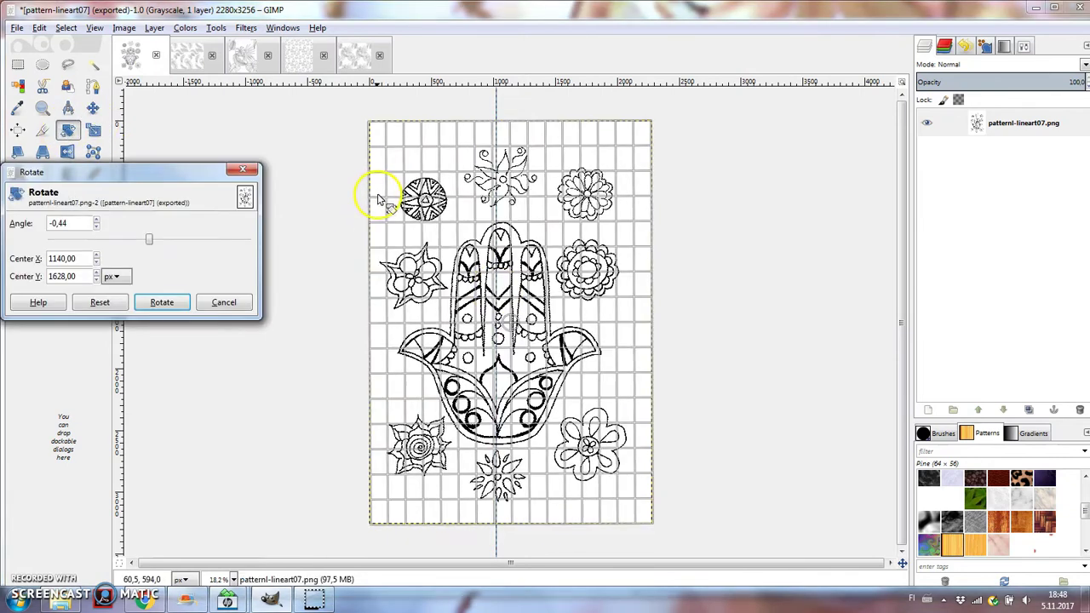
left_click(181, 299)
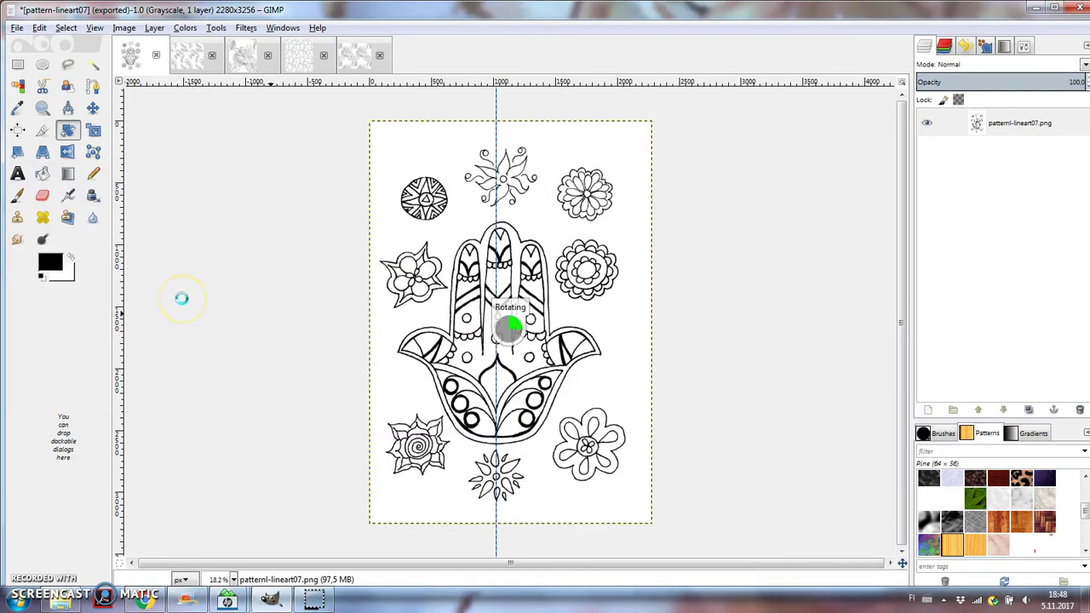
- Create a white 2280 × 3256 px layer and place it beneath the hand line art
right_click(980, 110)
left_click(925, 141)
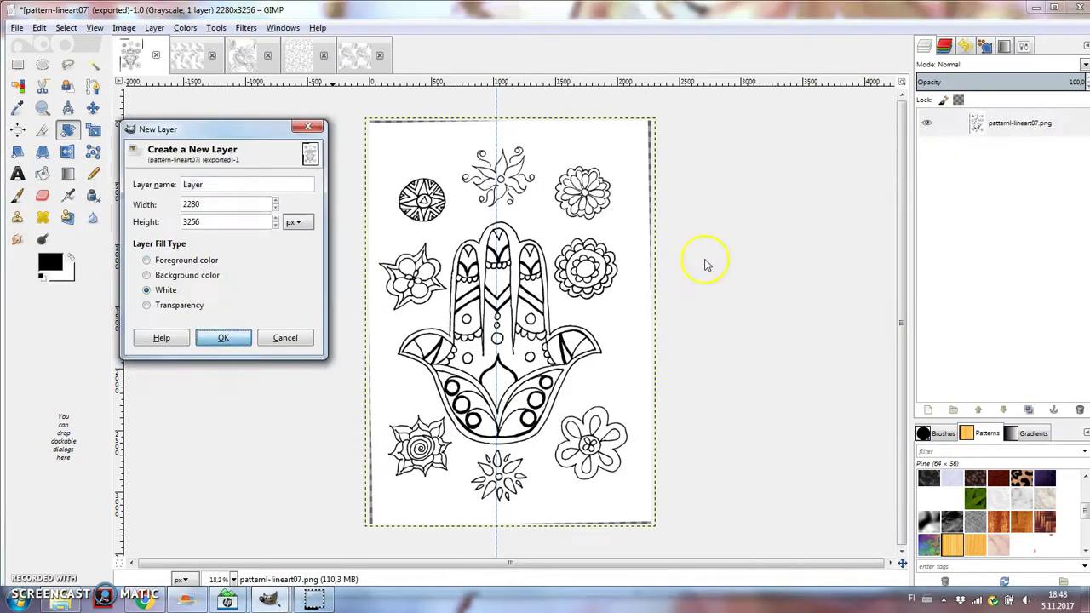
left_click(224, 338)
left_click_drag(996, 123, 997, 157)
- Remove the vertical guide and crop the image to 2184 × 3091 px, inside the dark scan edges
left_click(93, 108)
left_click_drag(497, 255, 119, 256)
left_click(17, 64)
left_click_drag(370, 133, 640, 514)
left_click(123, 28)
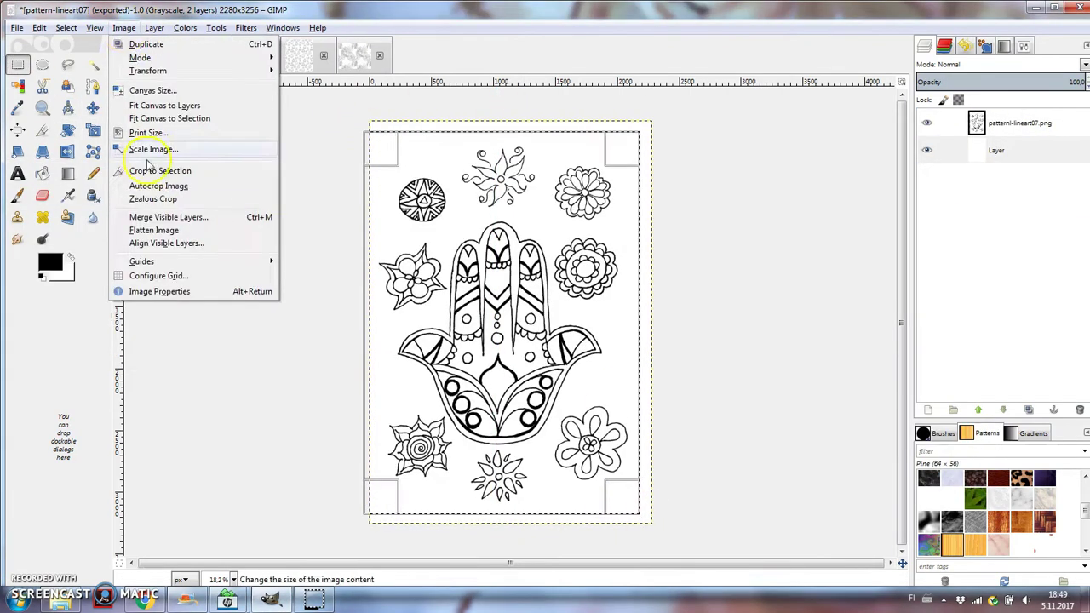
left_click(153, 170)
left_click(155, 28)
left_click(189, 241)
left_click(320, 371)
left_click(155, 27)
- Merge the hand line art down onto the white layer and offset the result by half its width and height
right_click(990, 124)
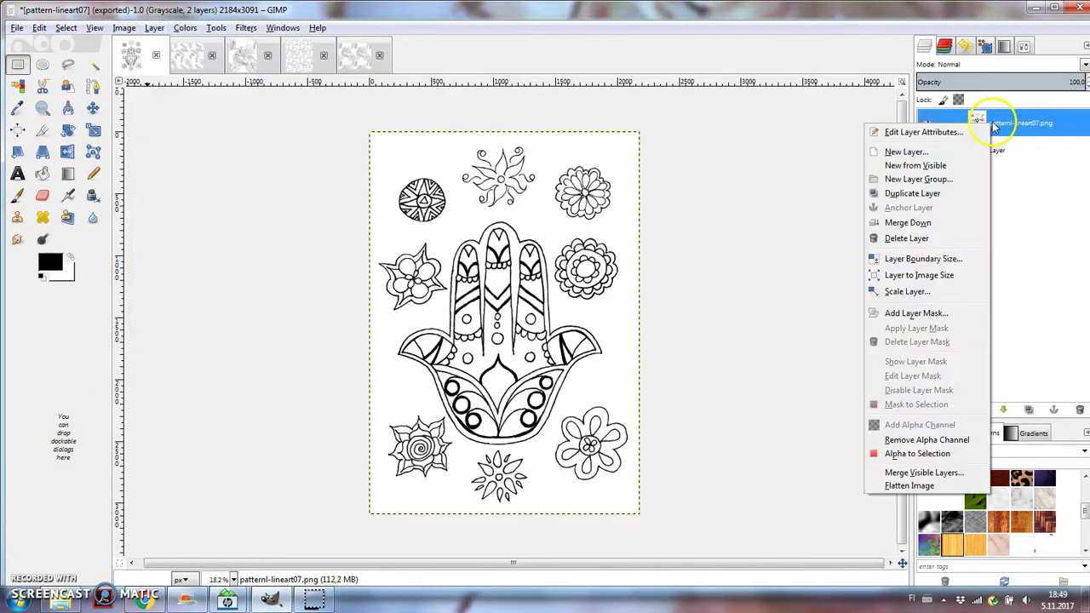
left_click(907, 223)
right_click(978, 127)
left_click(155, 27)
left_click(366, 306)
left_click(90, 132)
left_click(119, 236)
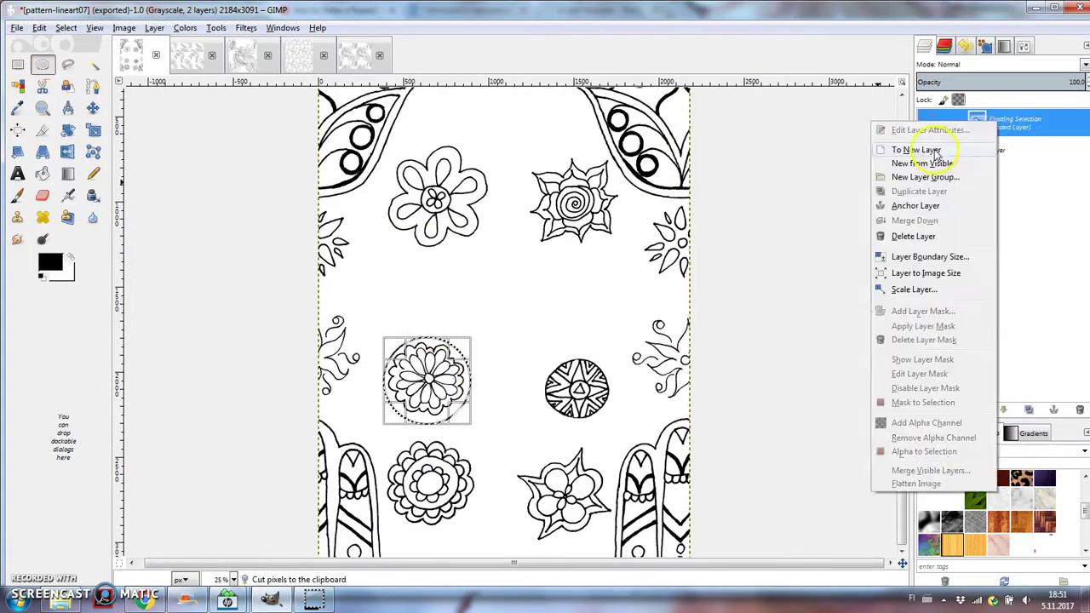
- Put the cut round, four-petal and six-petal flowers on separate layers and move them to fill the gaps between motifs
left_click(911, 150)
key("ctrl+v")
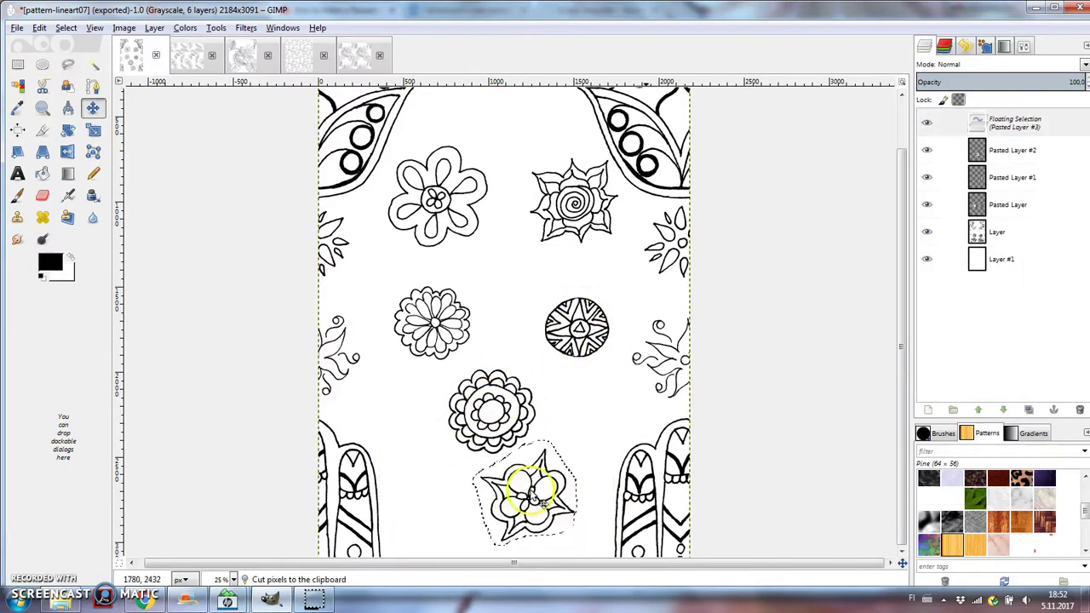
key("shift+ctrl+n")
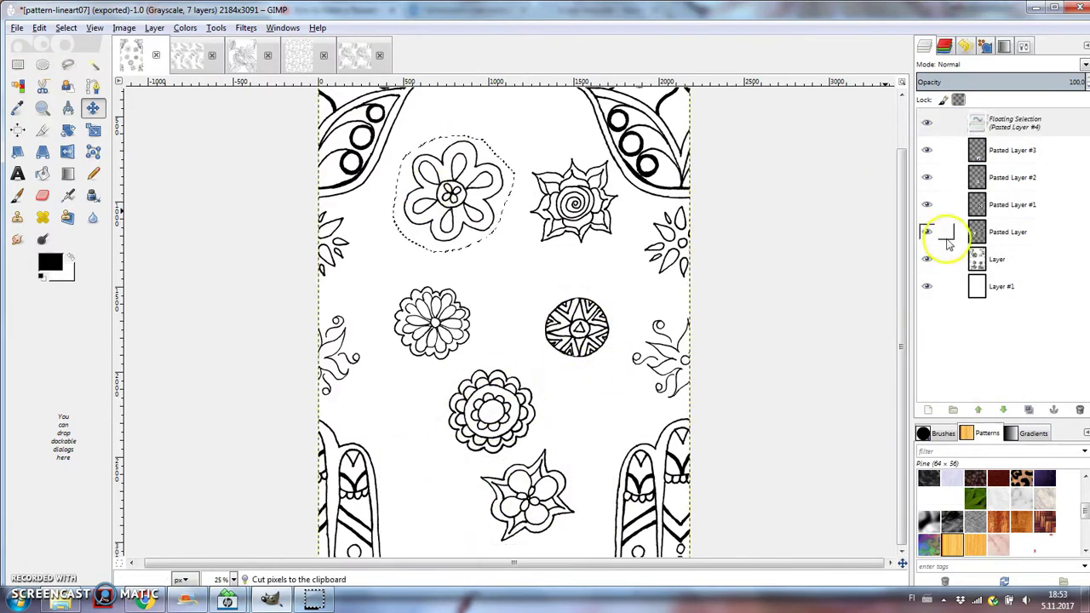
left_click_drag(475, 271, 486, 242)
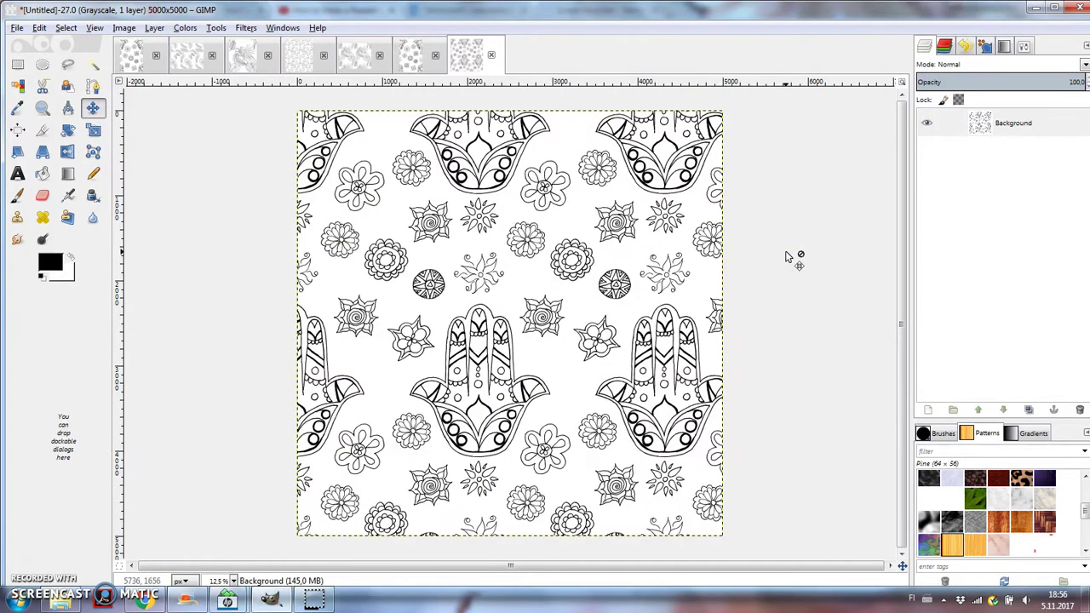
- Inspect the repeats of the hand and flower motifs in the tiled 5000 × 5000 px image
scroll(788, 255, "up", 1)
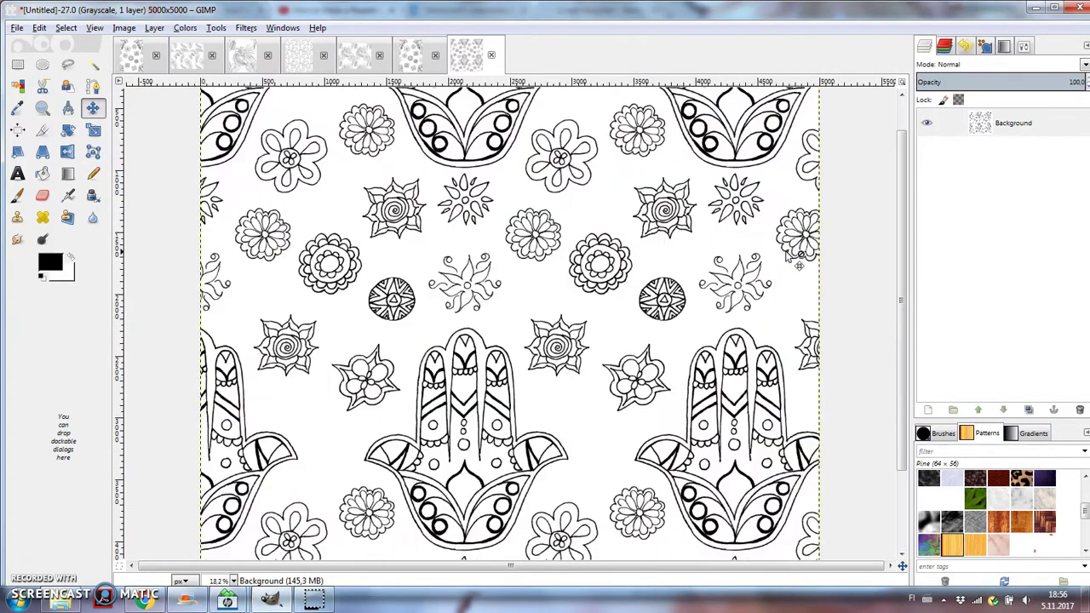
scroll(788, 256, "up", 1)
scroll(788, 255, "down", 4)
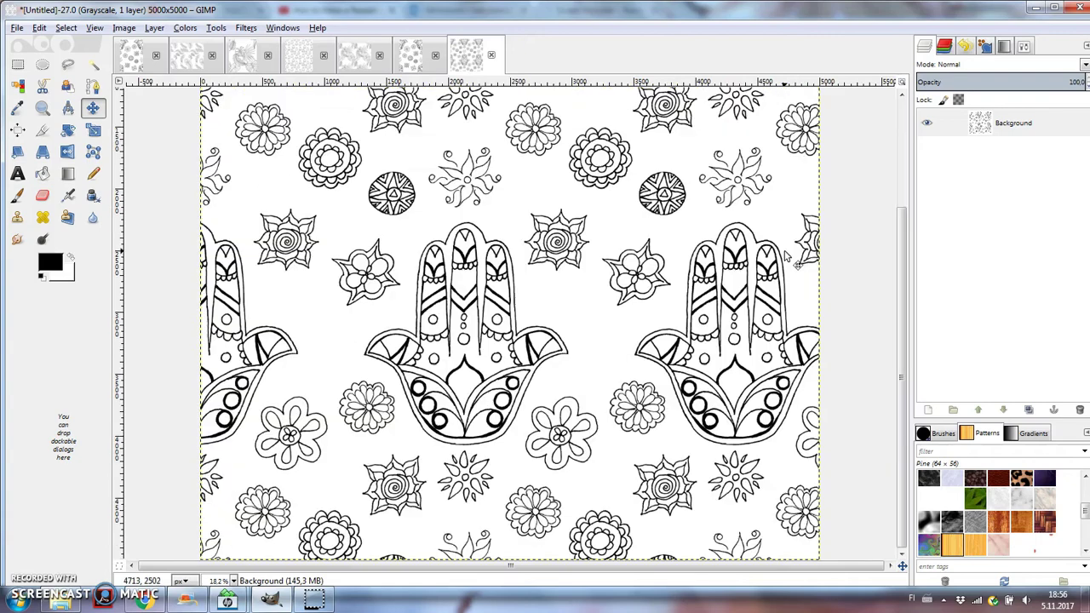
scroll(788, 256, "up", 1)
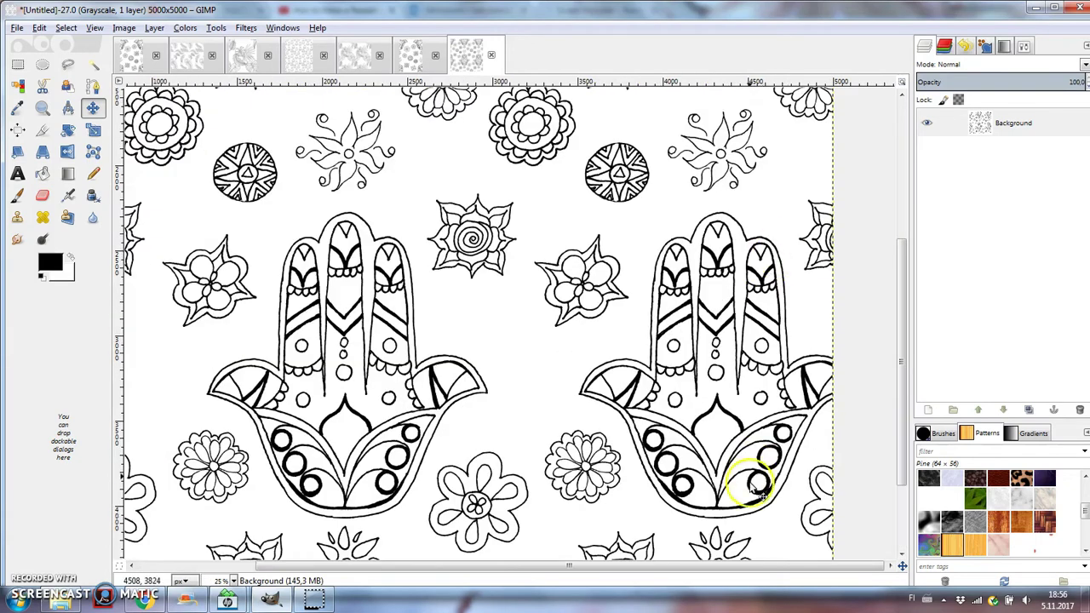